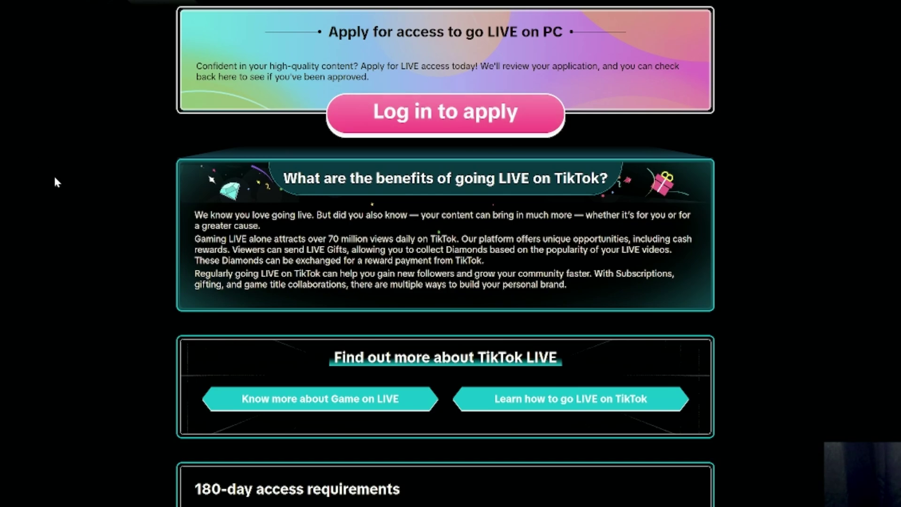
# Sign in to the TikTok LIVE access application with the Google account to check PC streaming approval.
pyautogui.click(446, 113)
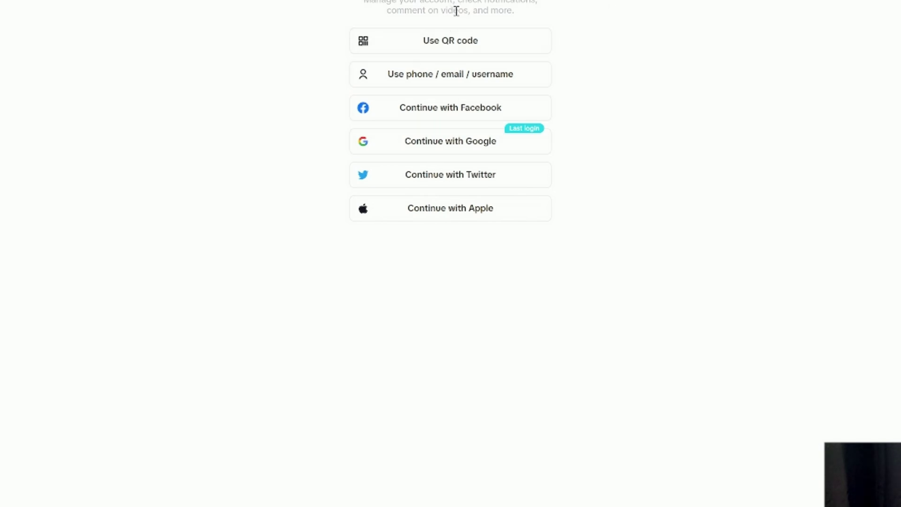
pyautogui.click(453, 147)
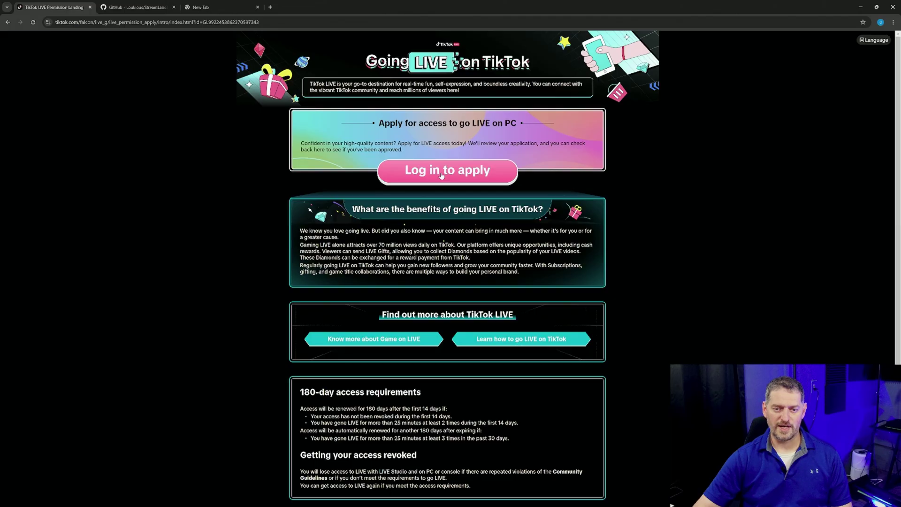
# Start the PC LIVE access application and browse the 'Select your channel' platform list without choosing one.
pyautogui.click(423, 171)
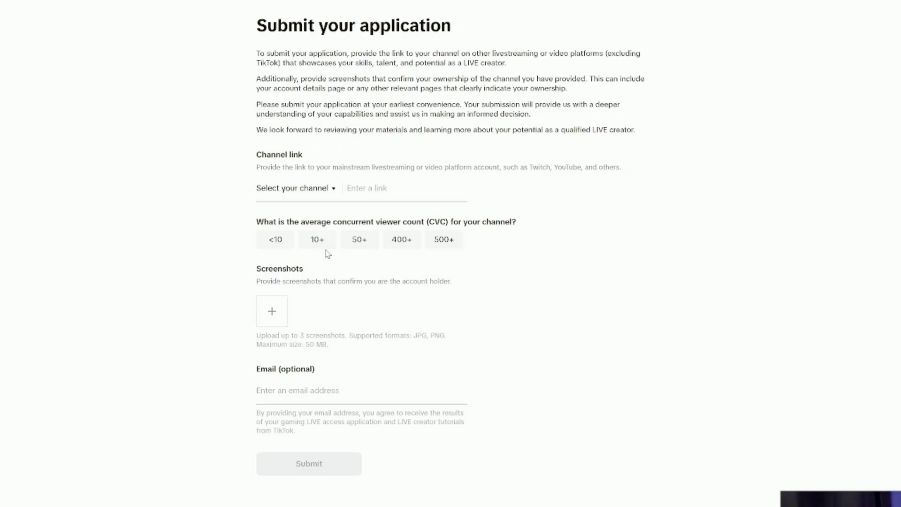
pyautogui.click(333, 192)
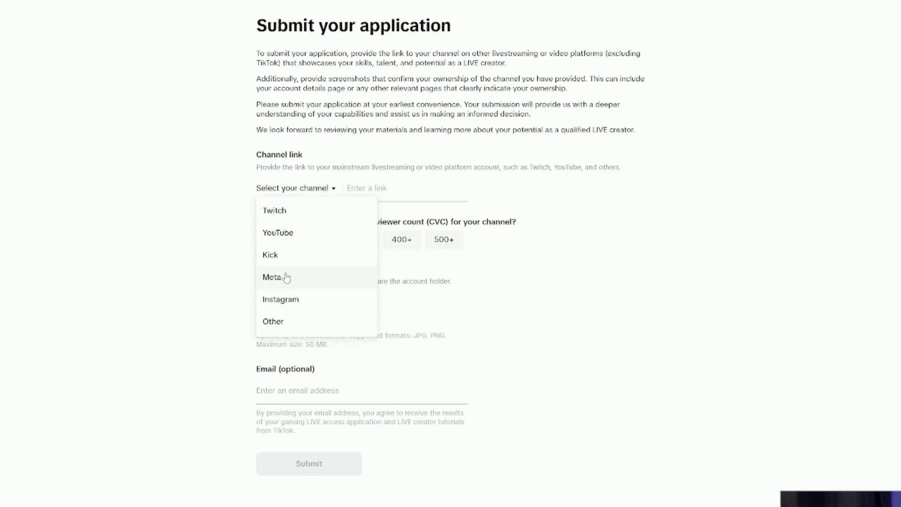
pyautogui.click(668, 250)
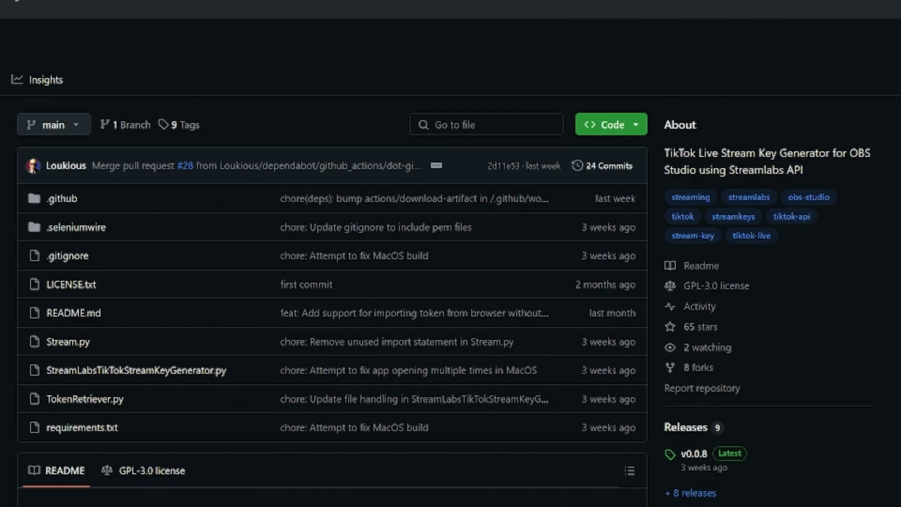
# Check the README's LIVE access link, then return and open the v0.0.8 release downloads.
pyautogui.scroll(-10, 284, 244)
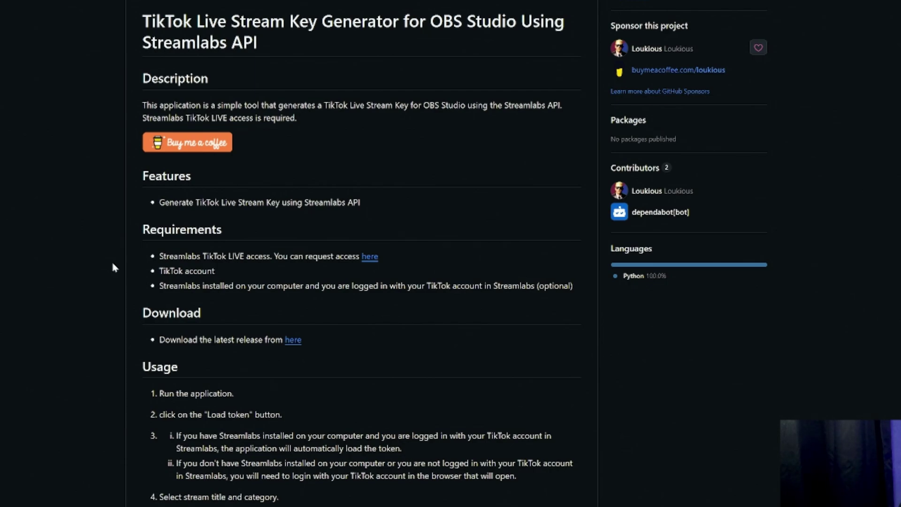
pyautogui.click(371, 257)
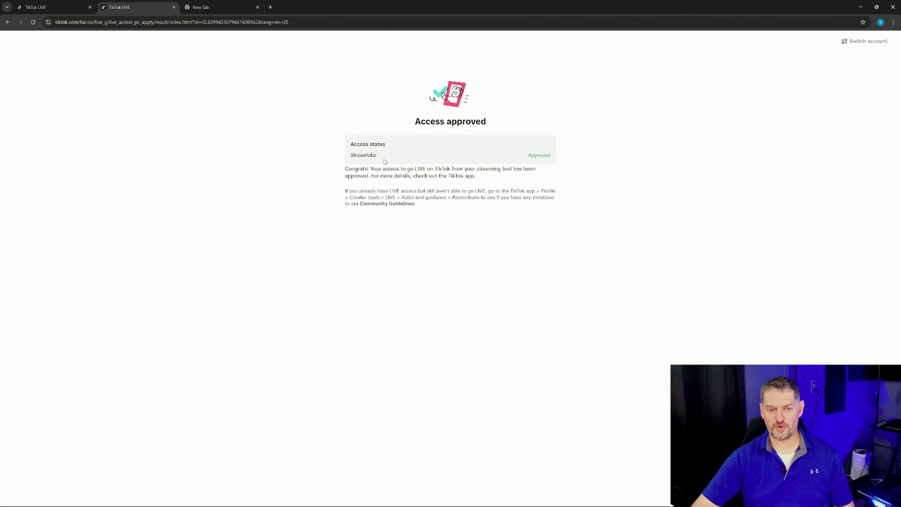
pyautogui.hotkey('alt', 'Left')
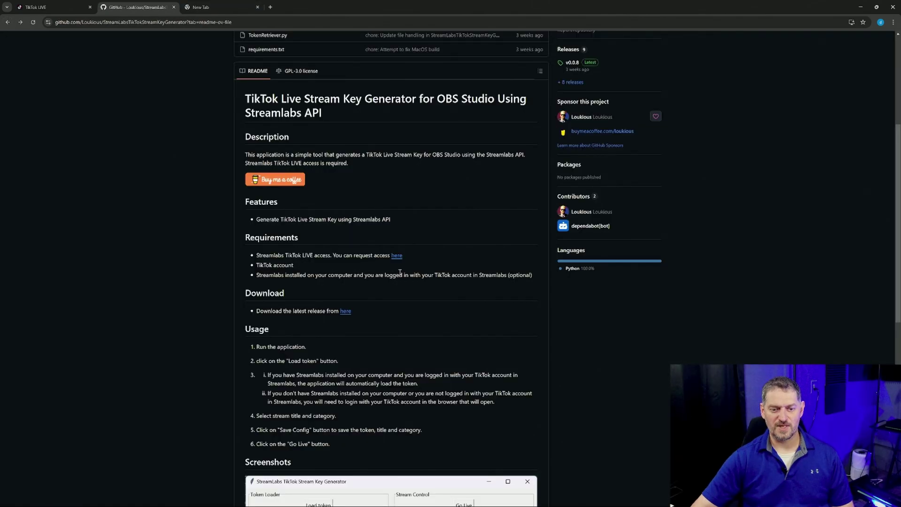
pyautogui.scroll(-2, 399, 272)
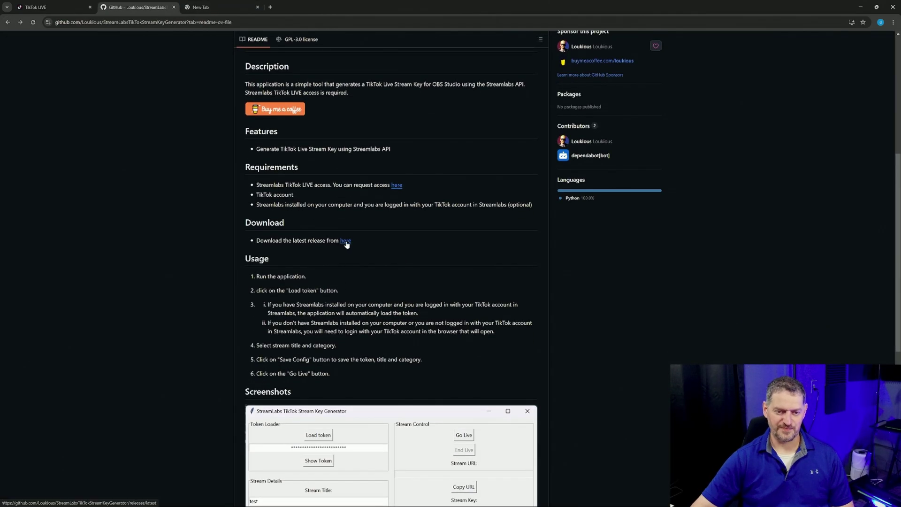
pyautogui.click(346, 242)
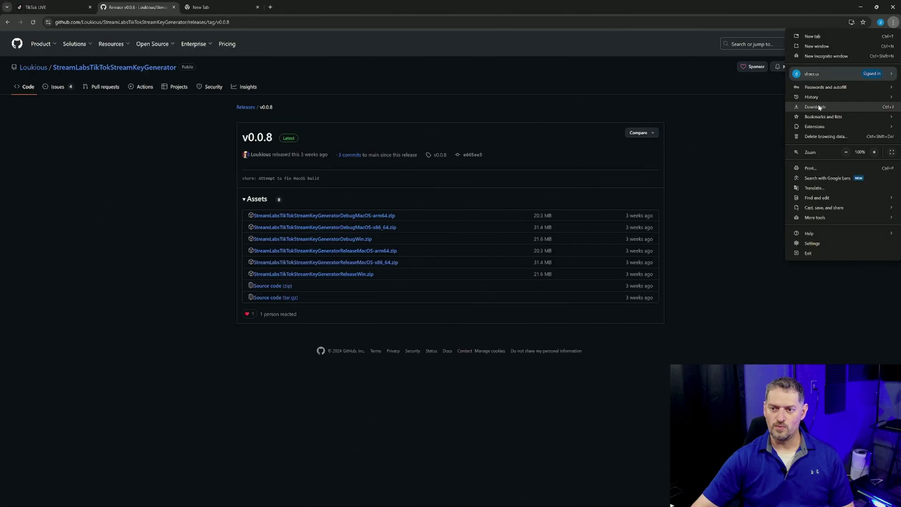
# Open StreamLabsTikTokStreamKeyGeneratorRelease.zip from Chrome's downloads and run the generator exe inside it.
pyautogui.click(819, 105)
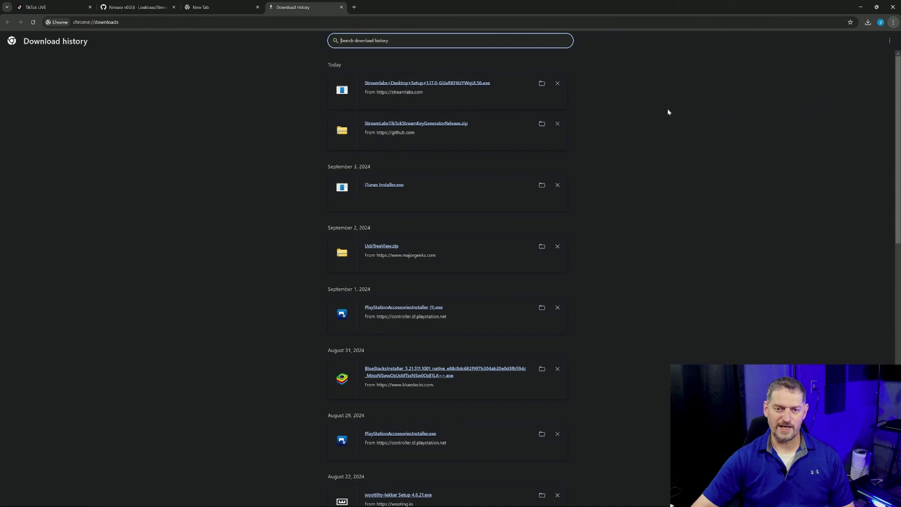
pyautogui.click(458, 84)
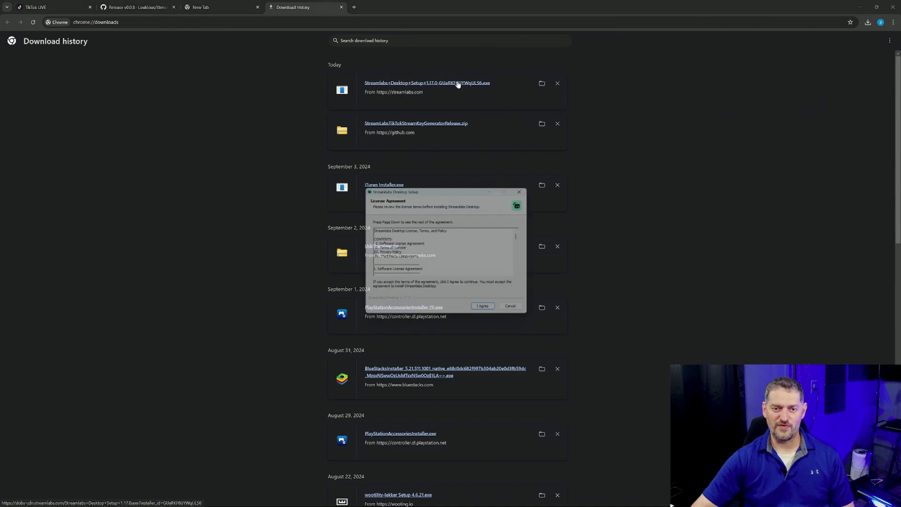
pyautogui.click(444, 125)
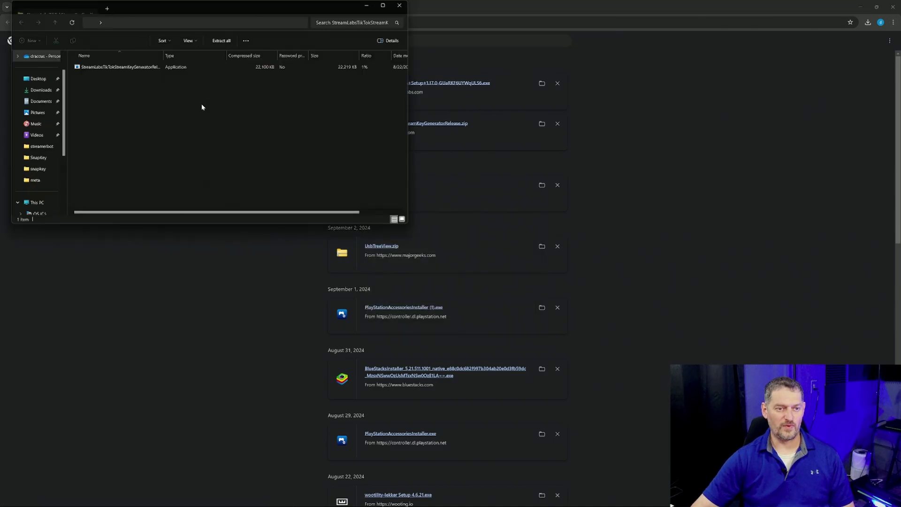
pyautogui.click(91, 69)
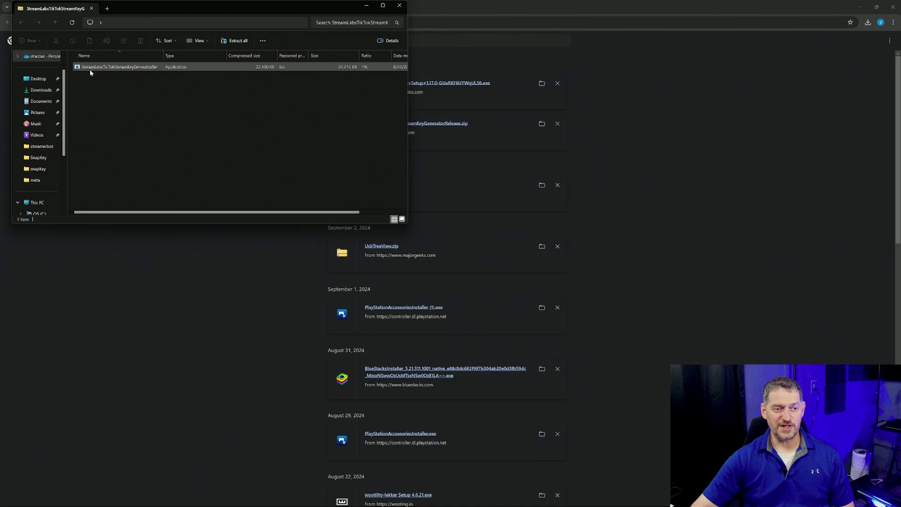
pyautogui.doubleClick(133, 69)
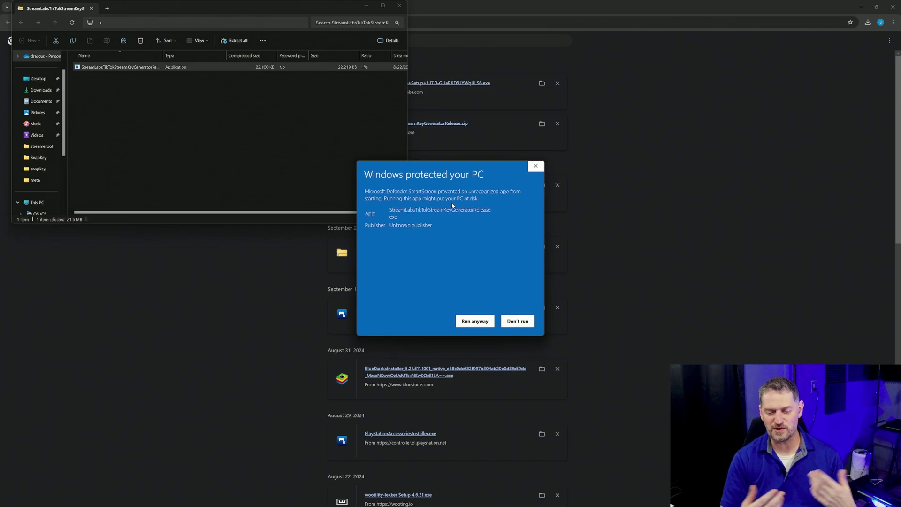
# Run the generator despite the SmartScreen warning, maximize its window, and choose Load token.
pyautogui.click(478, 323)
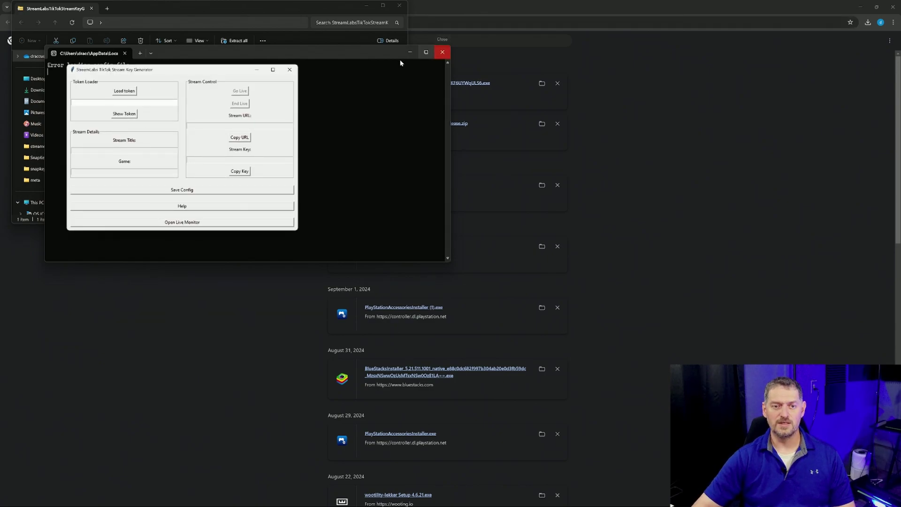
pyautogui.click(273, 69)
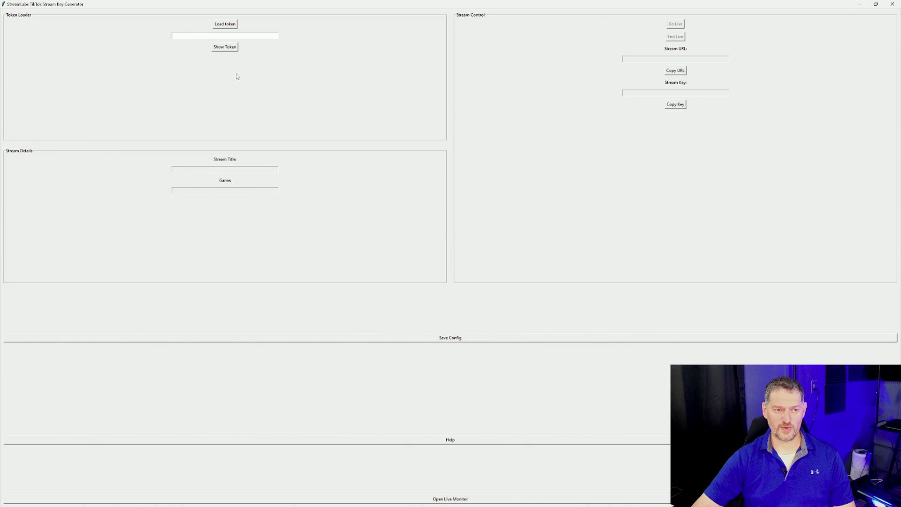
pyautogui.click(225, 24)
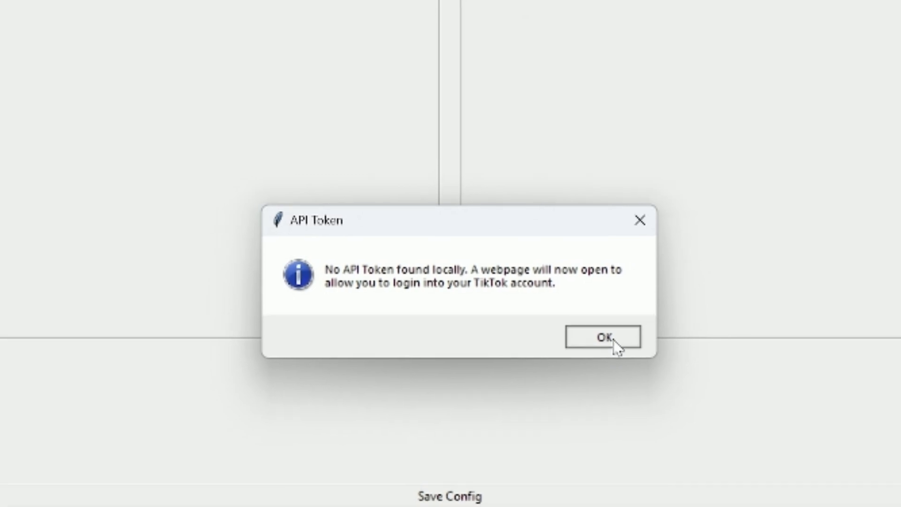
# Acknowledge the missing-token notice and sign into TikTok with email or username.
pyautogui.click(615, 348)
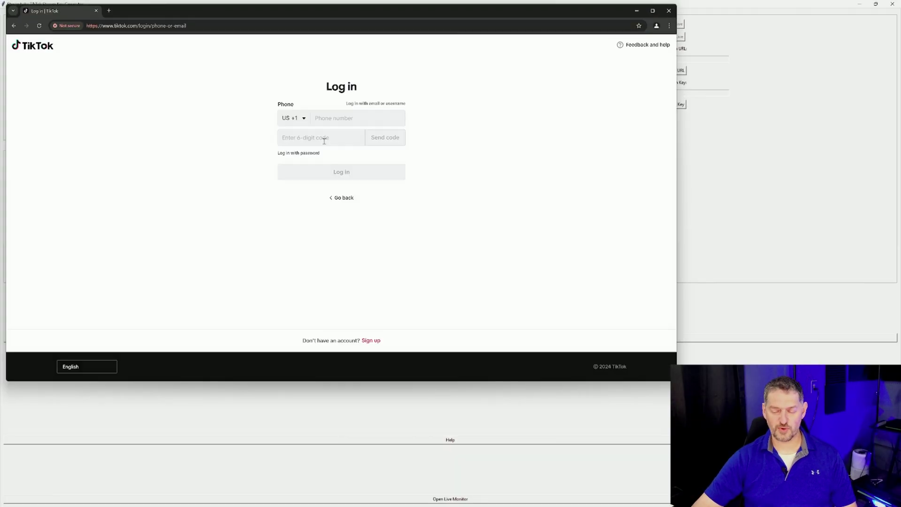
pyautogui.click(393, 104)
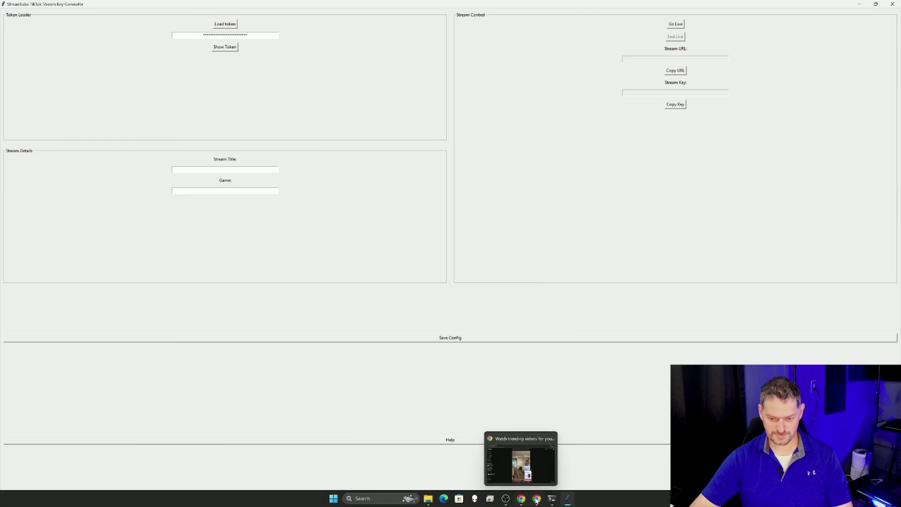
# In OBS Settings > Stream, set Service to Custom... and check the Server and Stream Key fields.
pyautogui.click(507, 502)
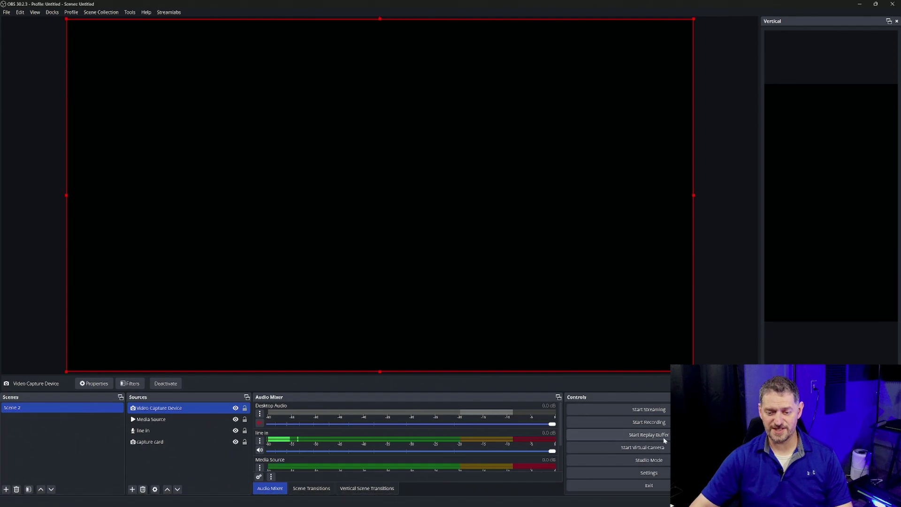
pyautogui.click(649, 473)
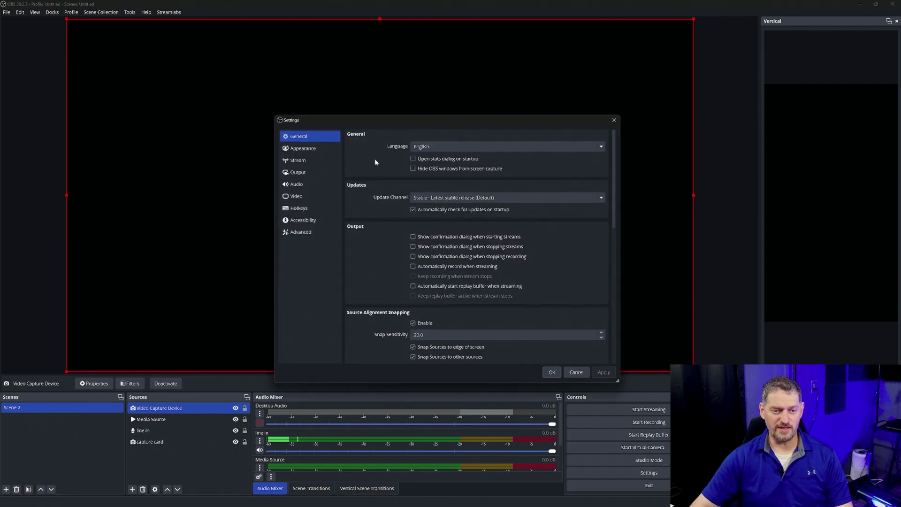
pyautogui.click(298, 160)
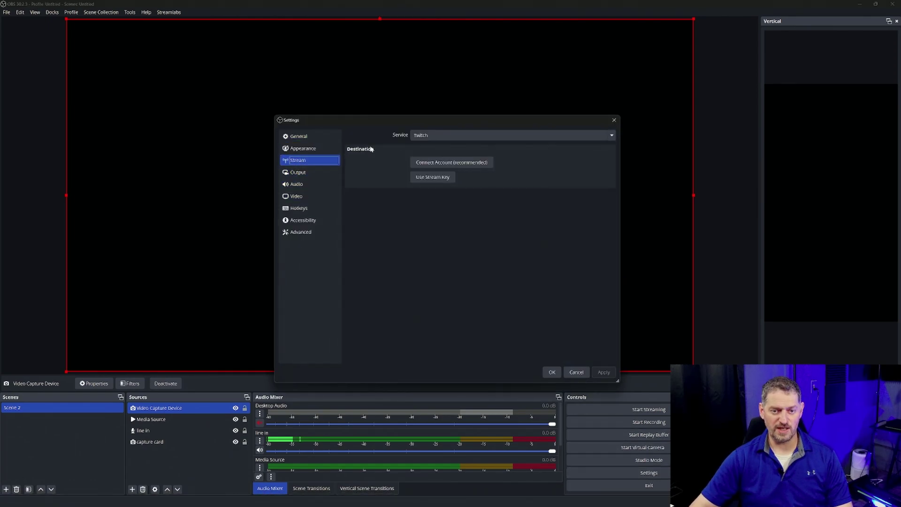
pyautogui.click(451, 136)
pyautogui.click(426, 146)
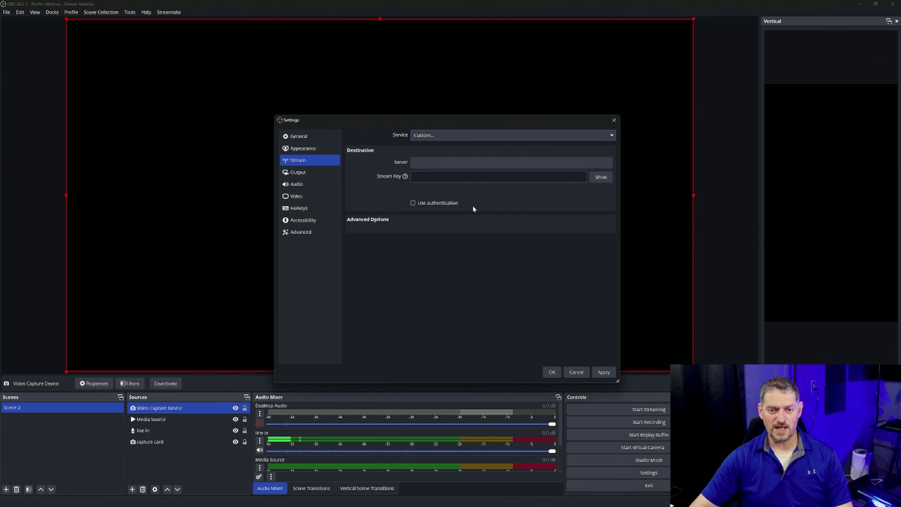
pyautogui.click(472, 177)
pyautogui.click(423, 162)
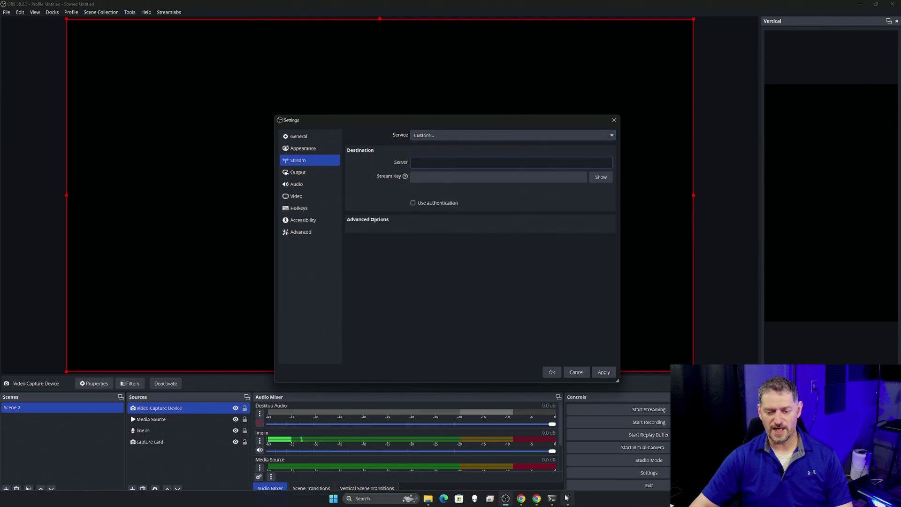
pyautogui.click(568, 499)
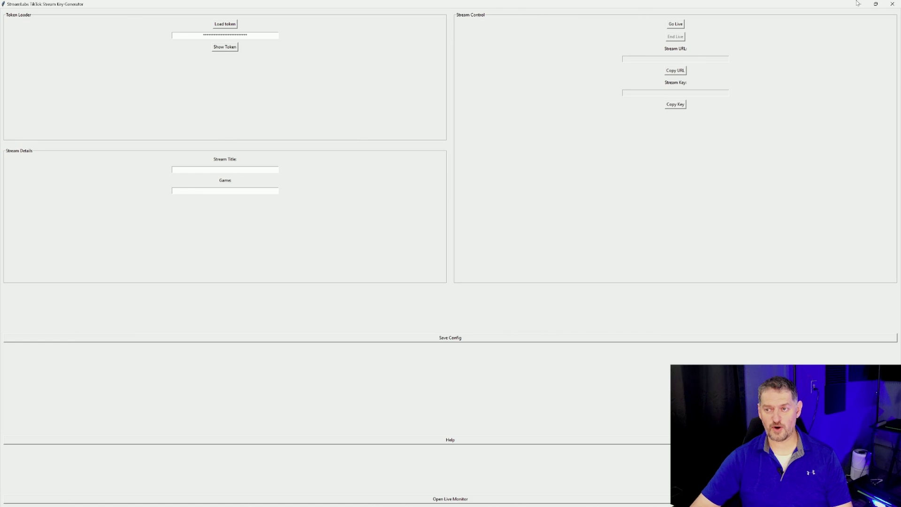
pyautogui.hotkey('alt', 'Tab')
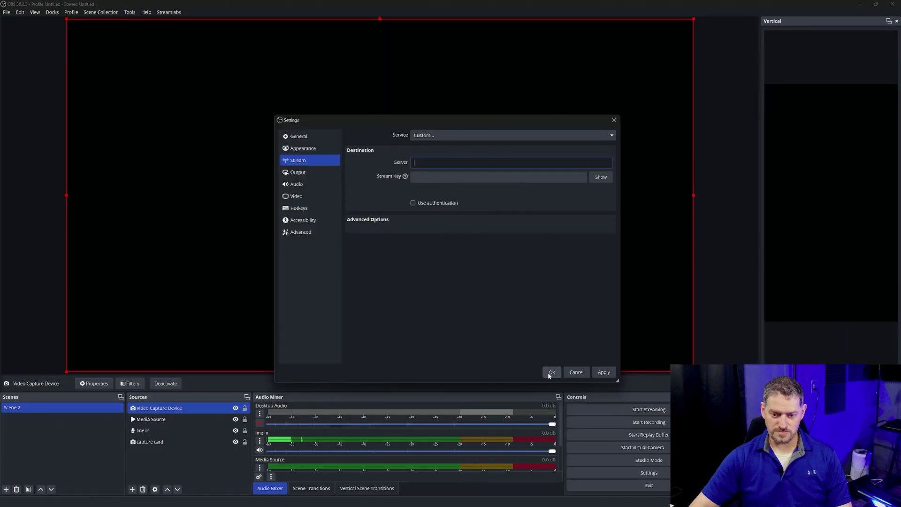
# Cancel the settings without saving, then preview and close the Vertical Settings streaming page.
pyautogui.click(576, 372)
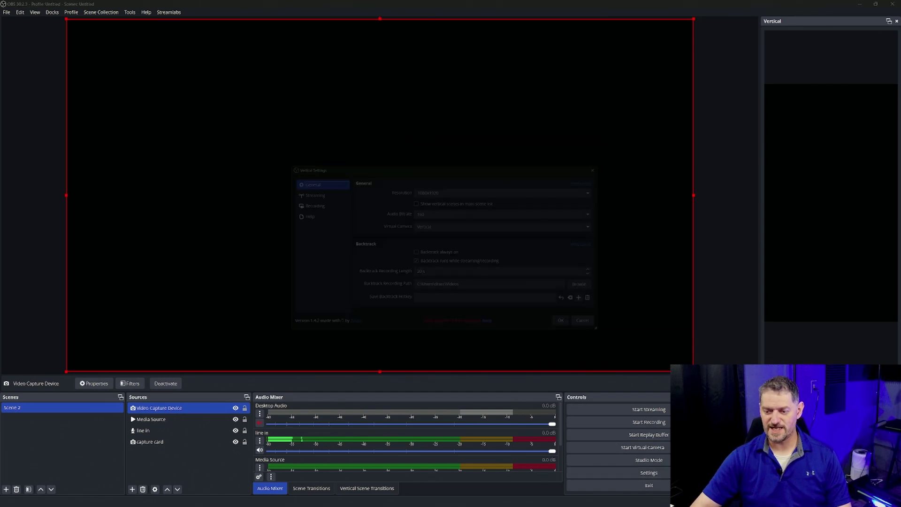
pyautogui.click(308, 191)
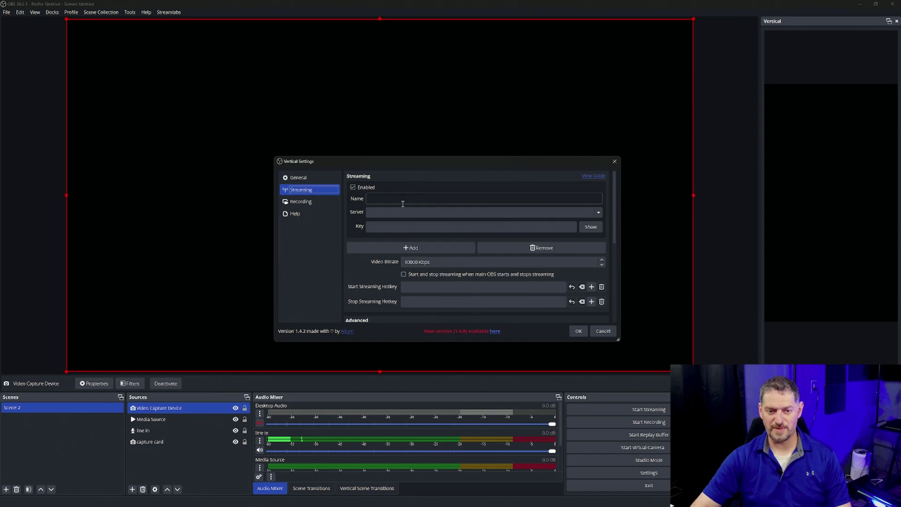
pyautogui.press('Escape')
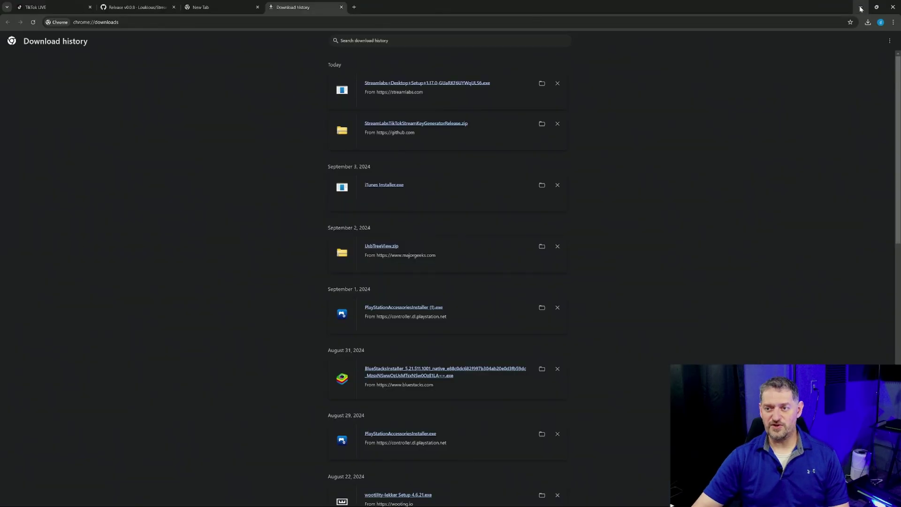
# Search Windows for Security and go to Virus & threat protection's Manage settings, down to Exclusions.
pyautogui.click(862, 6)
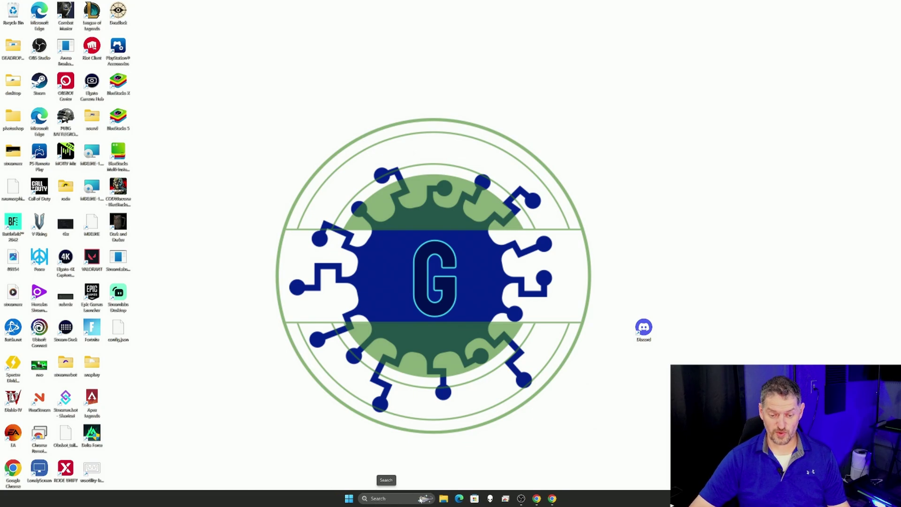
pyautogui.click(386, 499)
pyautogui.write('se')
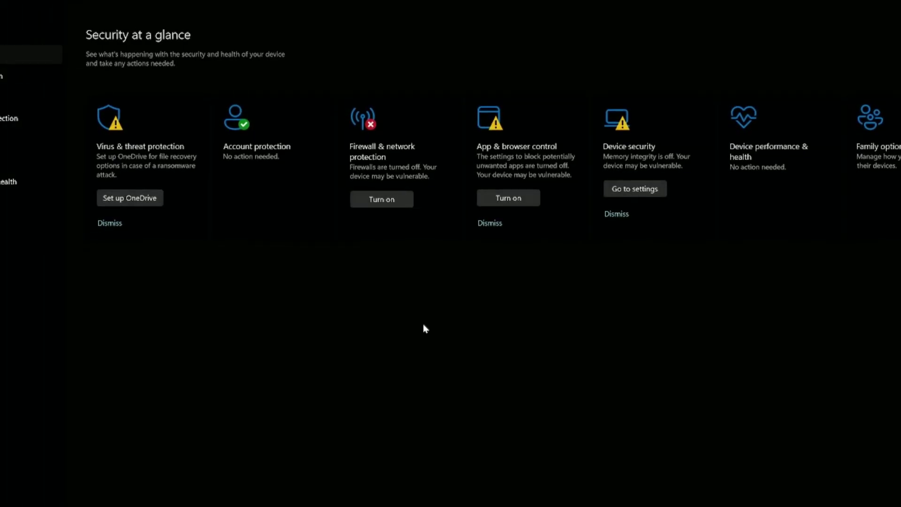
pyautogui.click(170, 161)
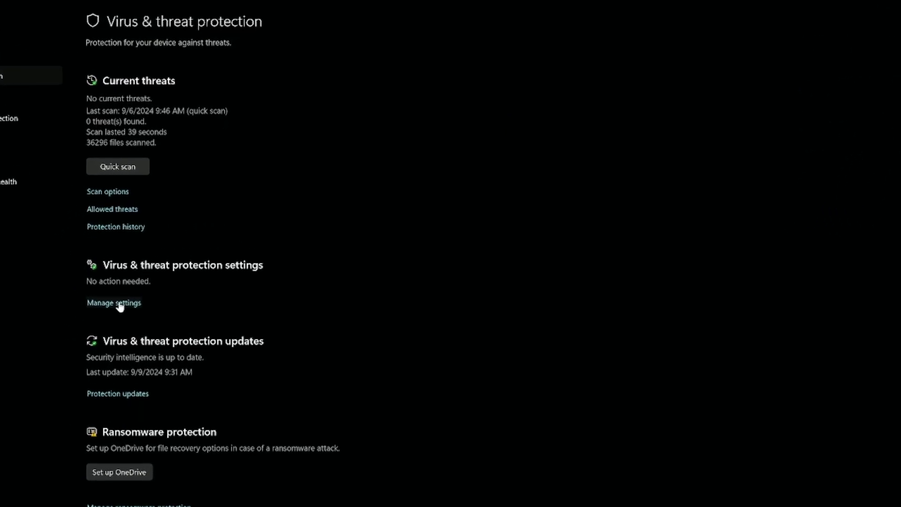
pyautogui.click(120, 305)
pyautogui.scroll(-2, 234, 302)
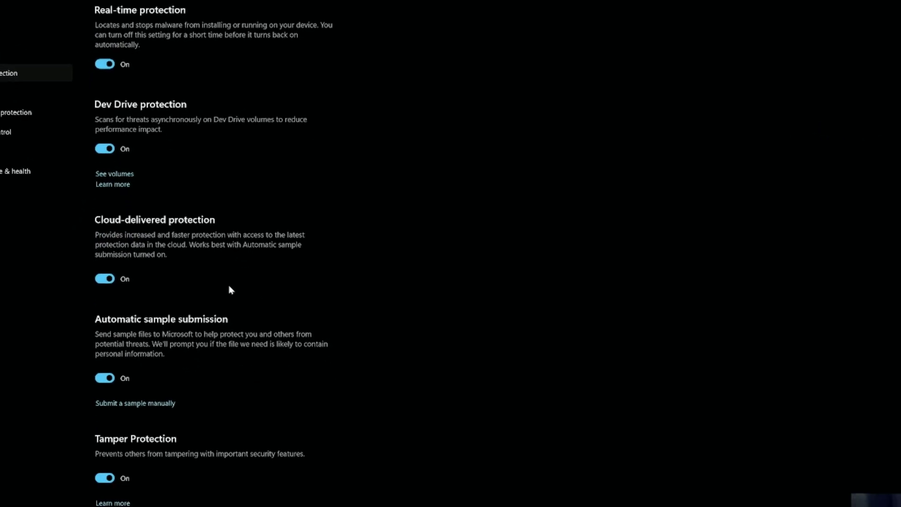
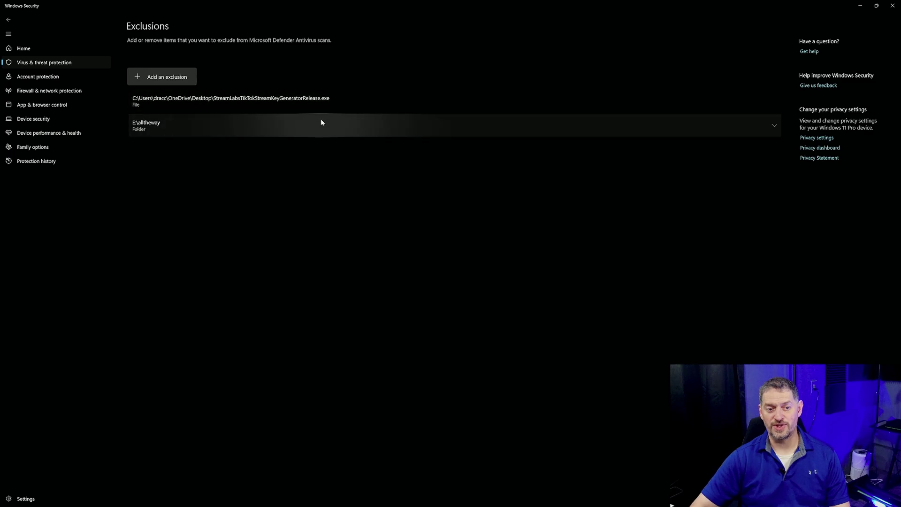
# Follow the README's Download 'here' link to the v0.0.8 release page with its eight assets.
pyautogui.click(176, 77)
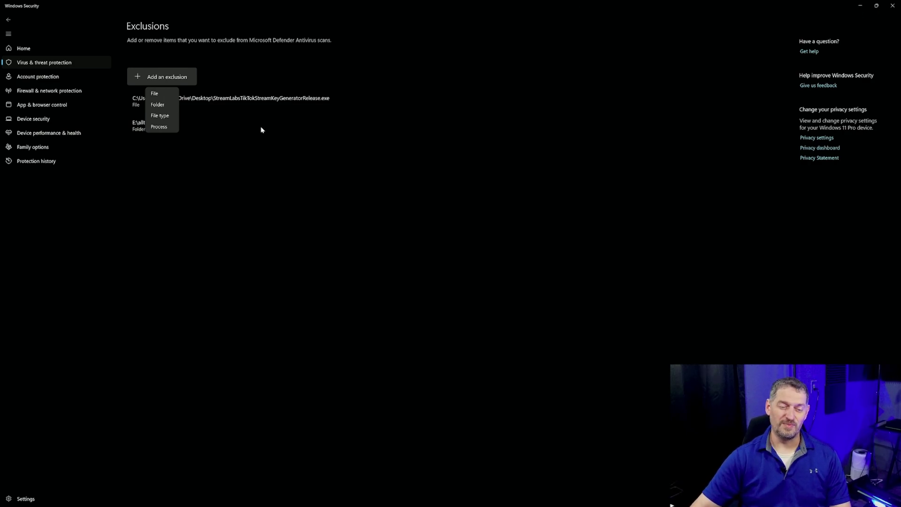
pyautogui.click(347, 96)
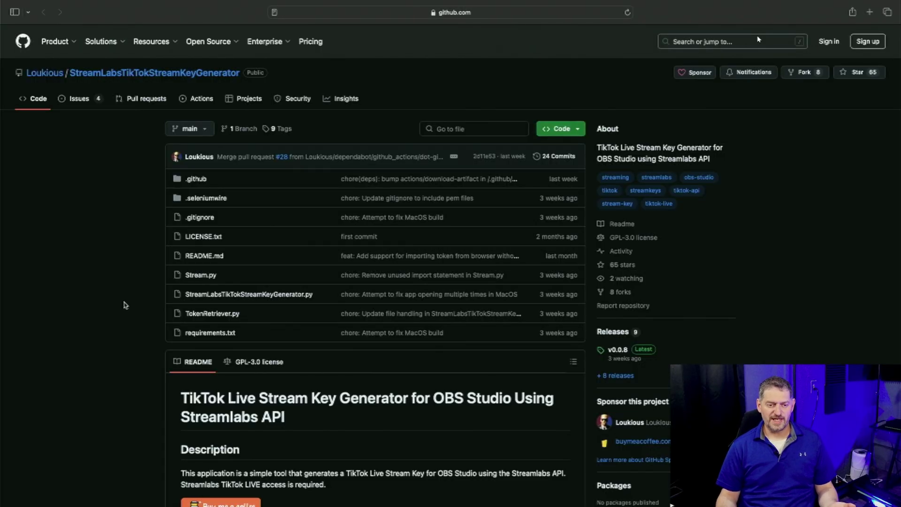
pyautogui.scroll(-8, 359, 339)
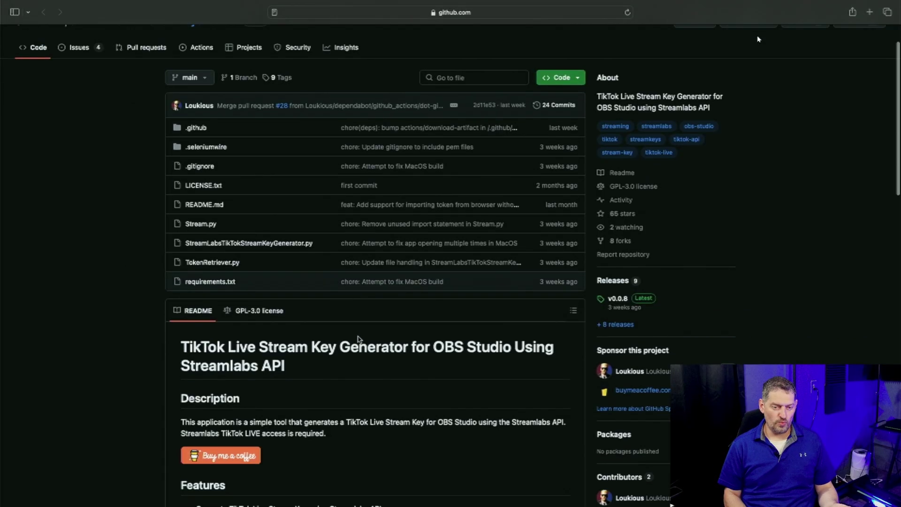
pyautogui.scroll(-1, 359, 339)
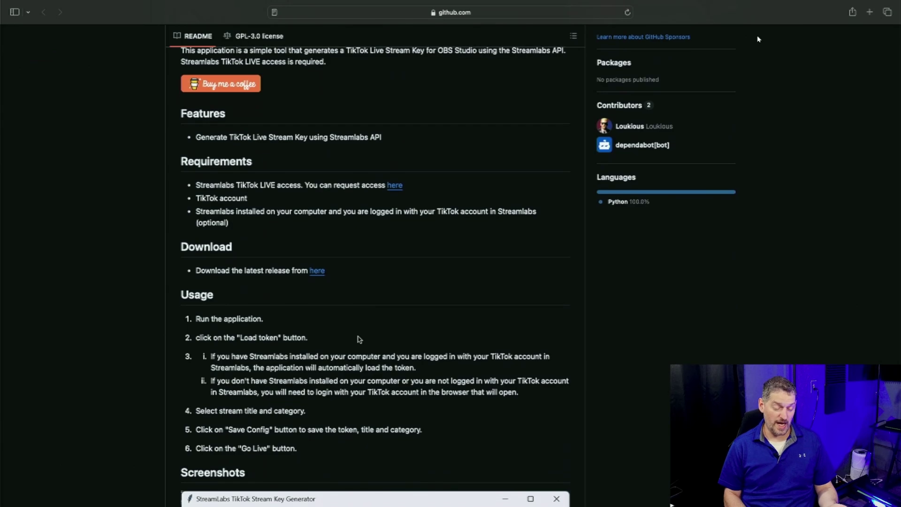
pyautogui.click(317, 271)
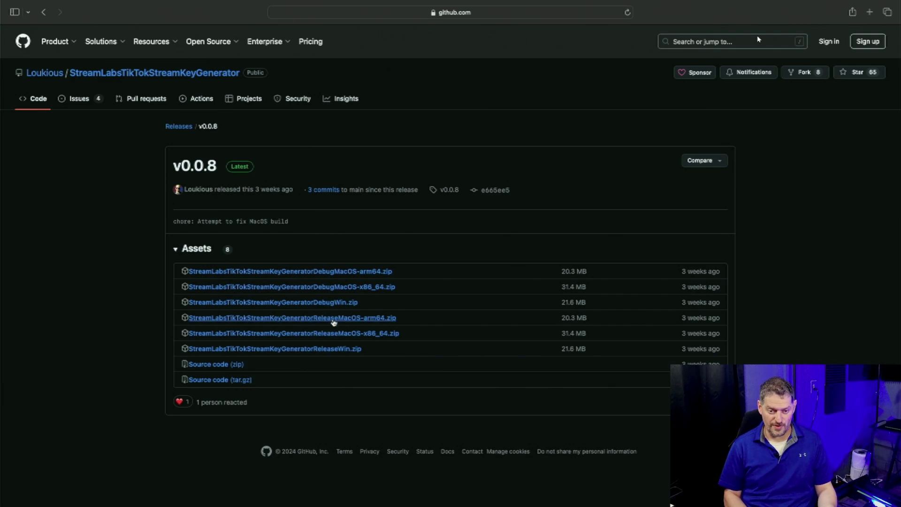
# Download ReleaseMacOS-arm64.zip, try opening it, and dismiss the 'damaged or incomplete' error.
pyautogui.click(333, 320)
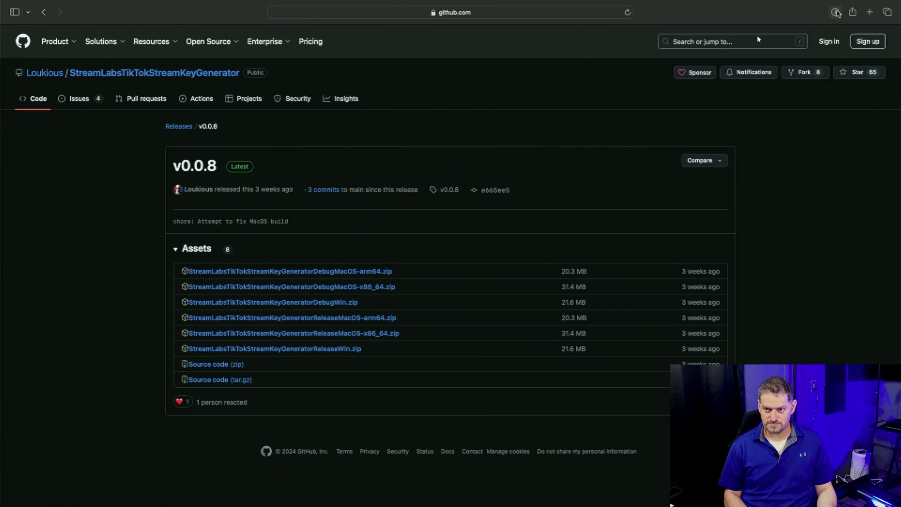
pyautogui.click(836, 12)
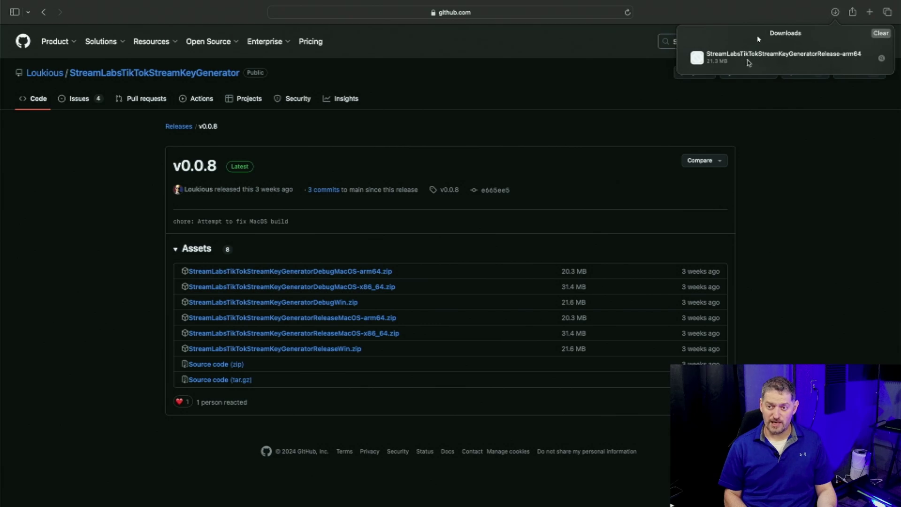
pyautogui.doubleClick(749, 63)
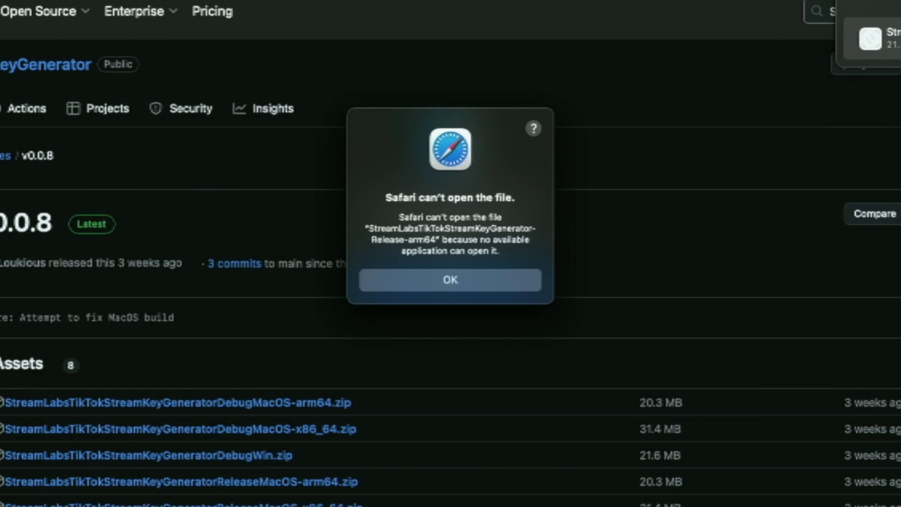
pyautogui.click(431, 289)
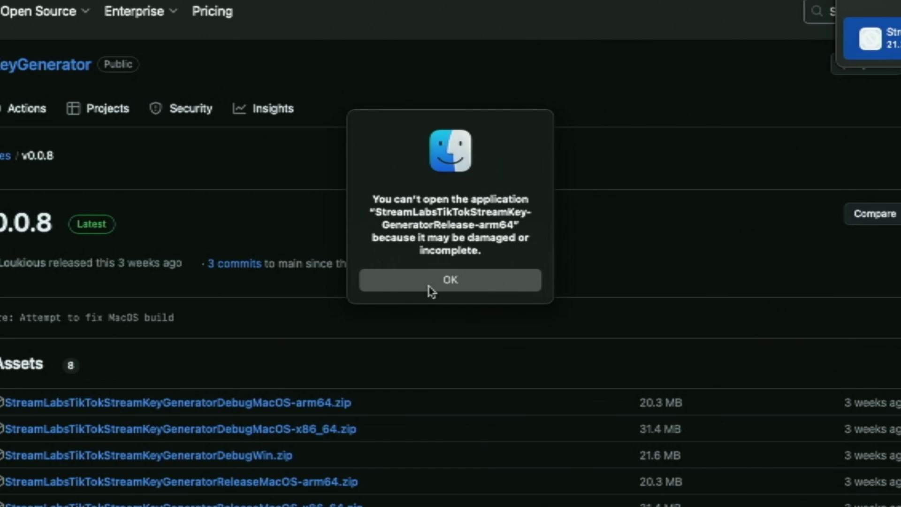
# Dismiss the damaged-app warning and show the package contents of the arm64 app in Downloads.
pyautogui.click(431, 289)
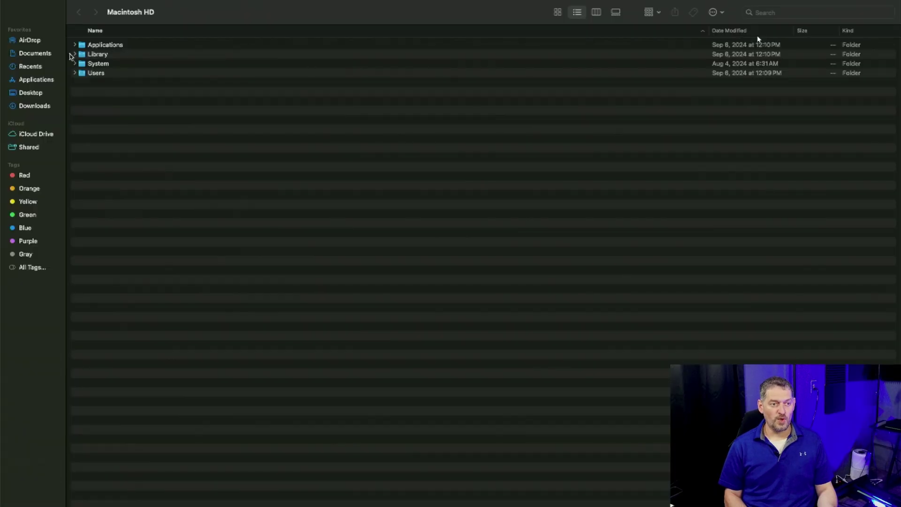
pyautogui.click(34, 106)
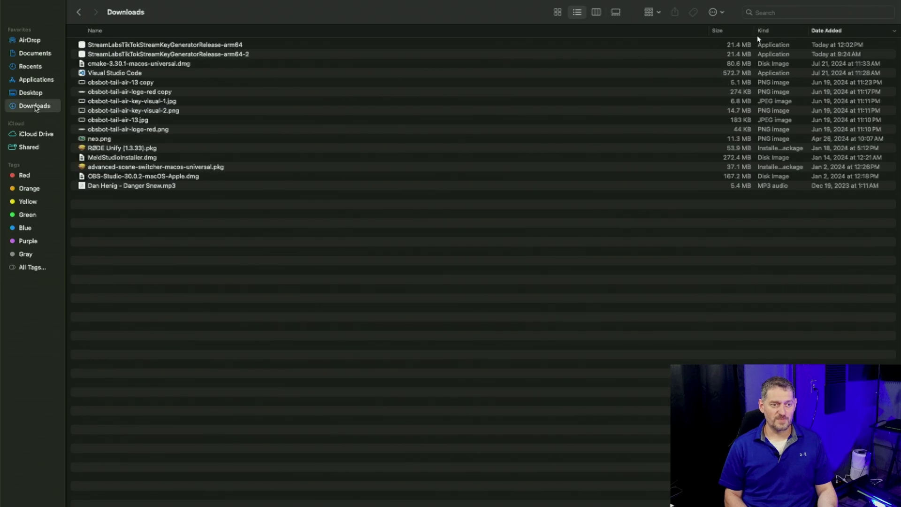
pyautogui.rightClick(227, 46)
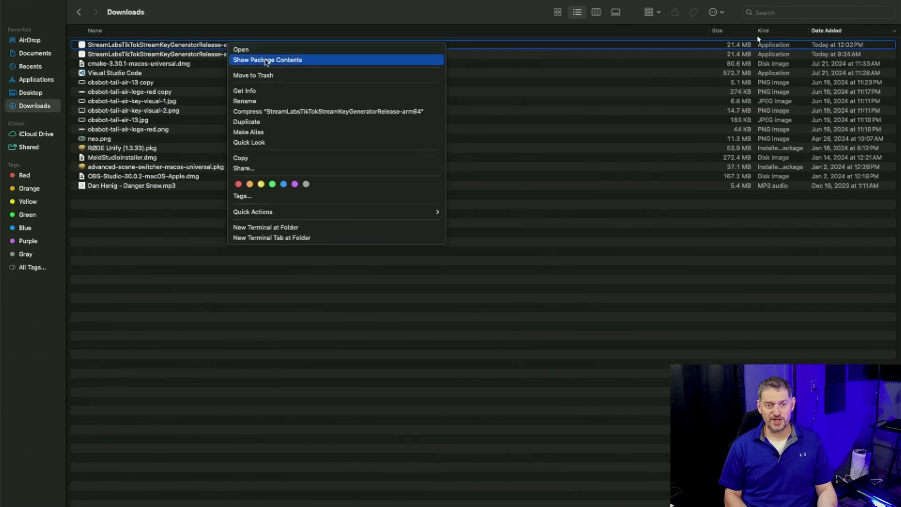
pyautogui.click(267, 60)
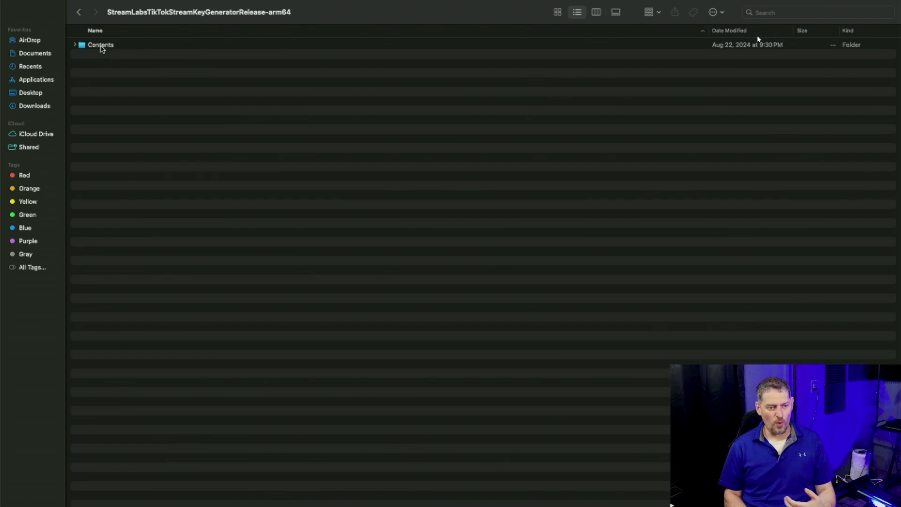
# Copy the app's Contents folder.
pyautogui.rightClick(102, 48)
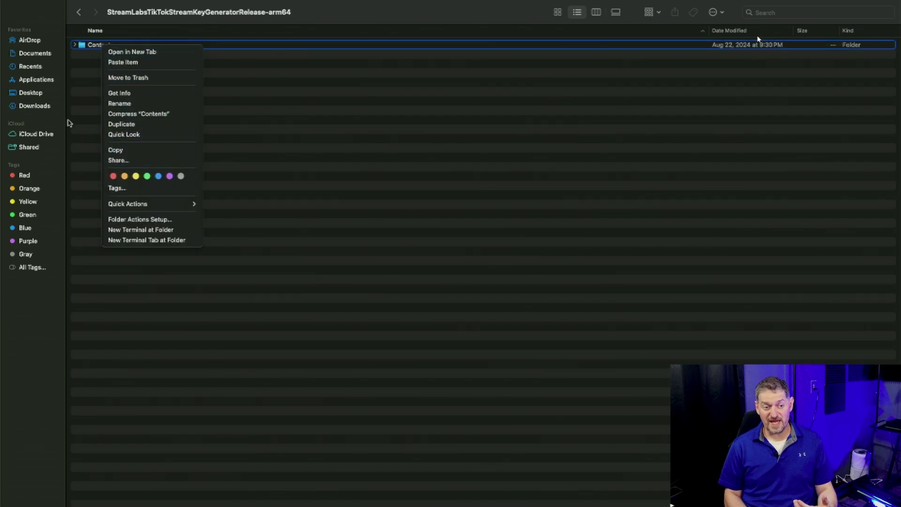
pyautogui.click(72, 123)
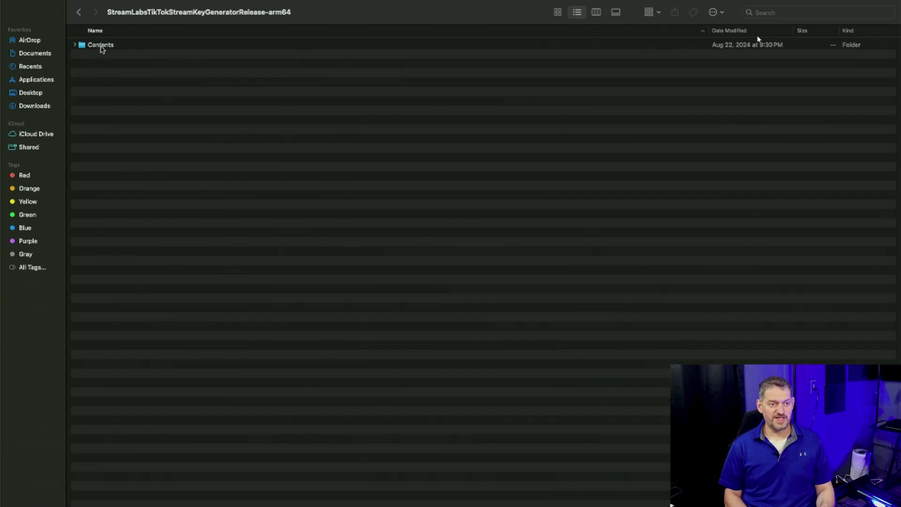
pyautogui.rightClick(102, 50)
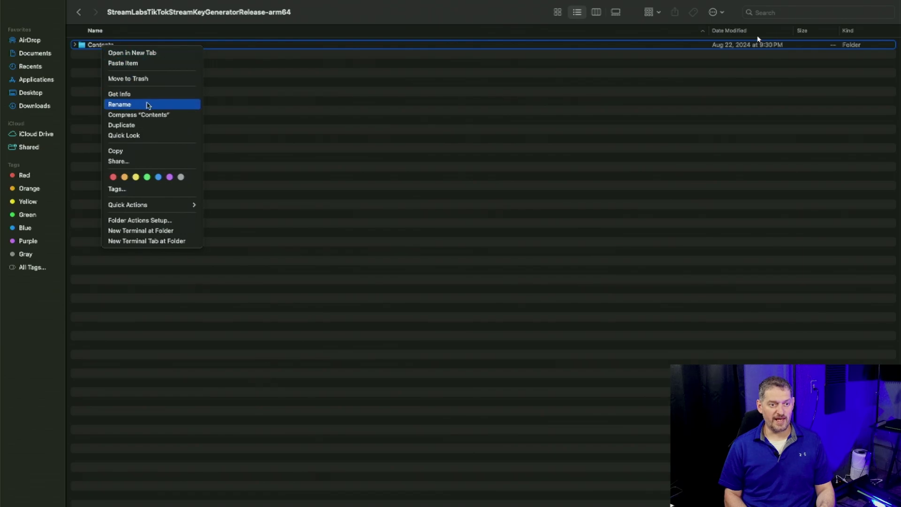
pyautogui.click(133, 149)
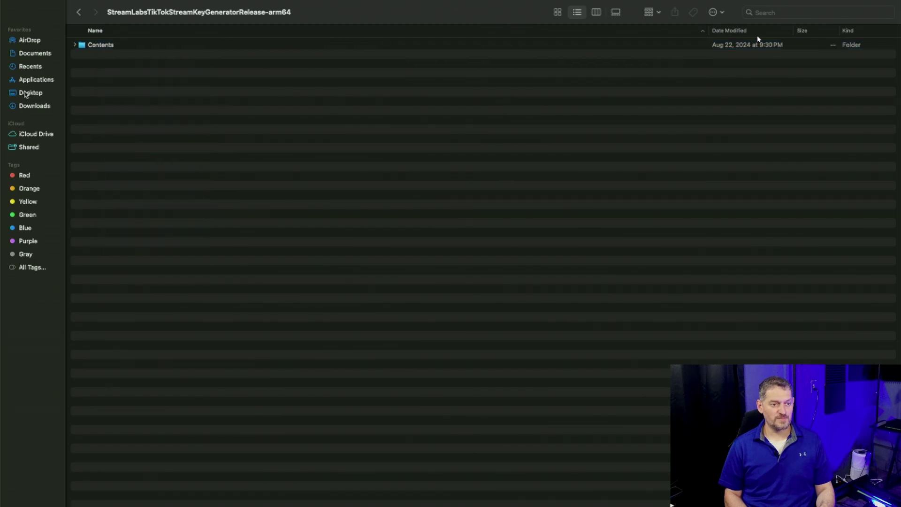
# Paste the copied Contents folder onto the Desktop.
pyautogui.click(21, 93)
pyautogui.rightClick(152, 135)
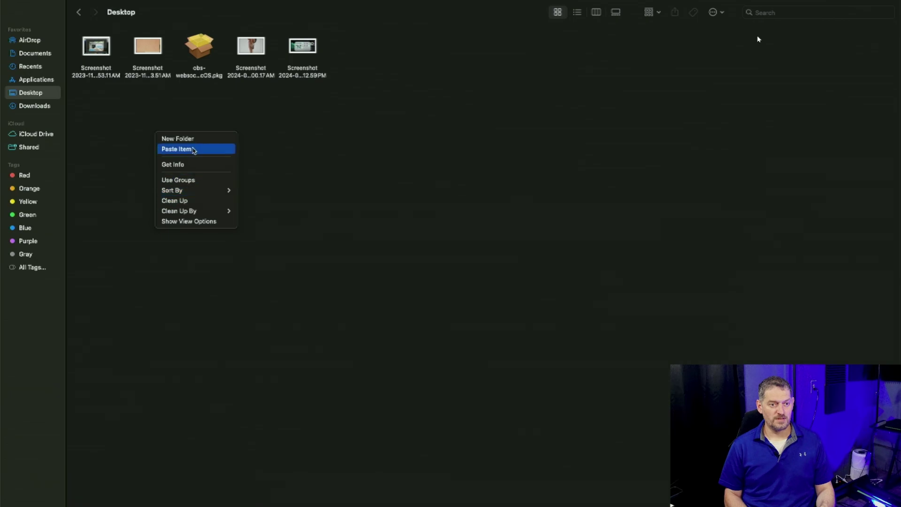
pyautogui.click(193, 150)
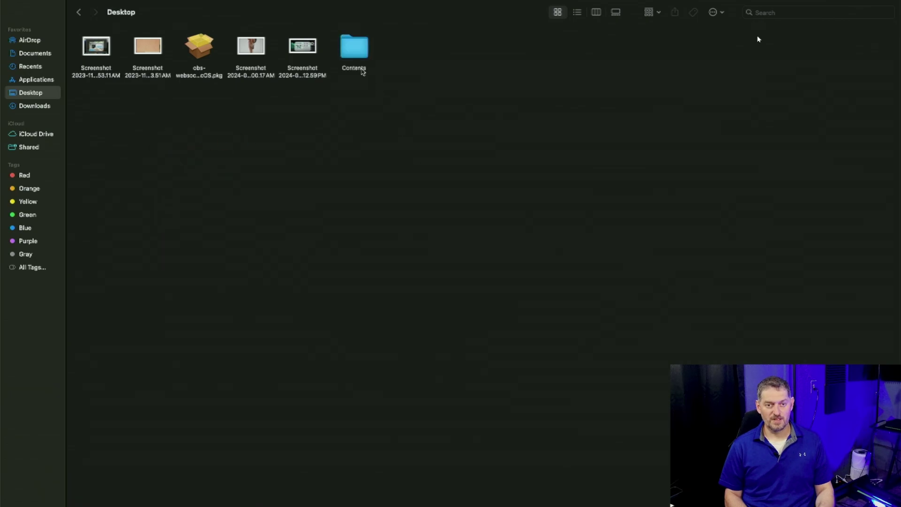
# Launch the StreamLabsTikTokStreamKeyGenerator executable from Contents/MacOS and cancel the 'damaged' warning.
pyautogui.doubleClick(356, 52)
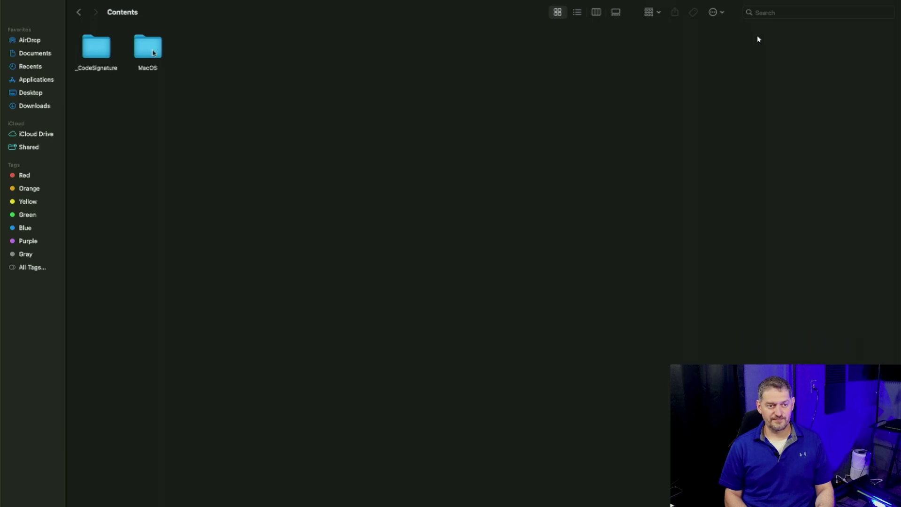
pyautogui.doubleClick(148, 47)
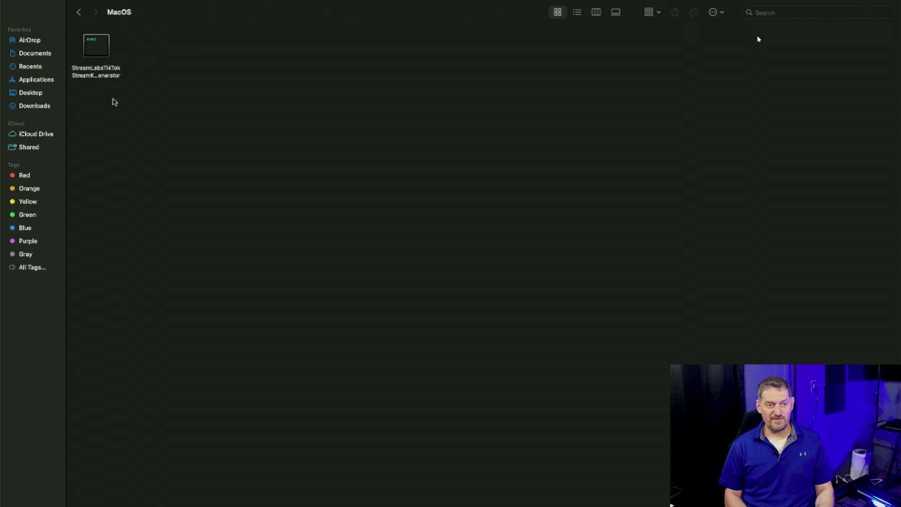
pyautogui.doubleClick(96, 47)
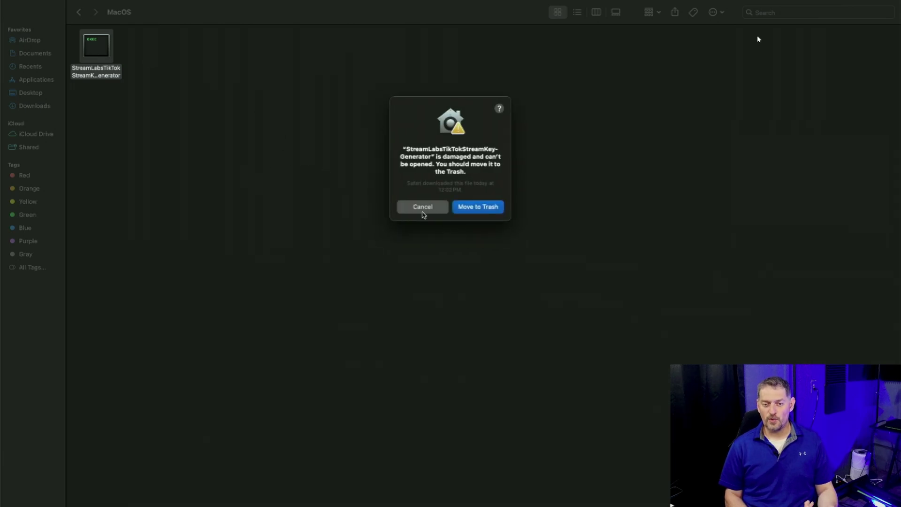
pyautogui.click(423, 210)
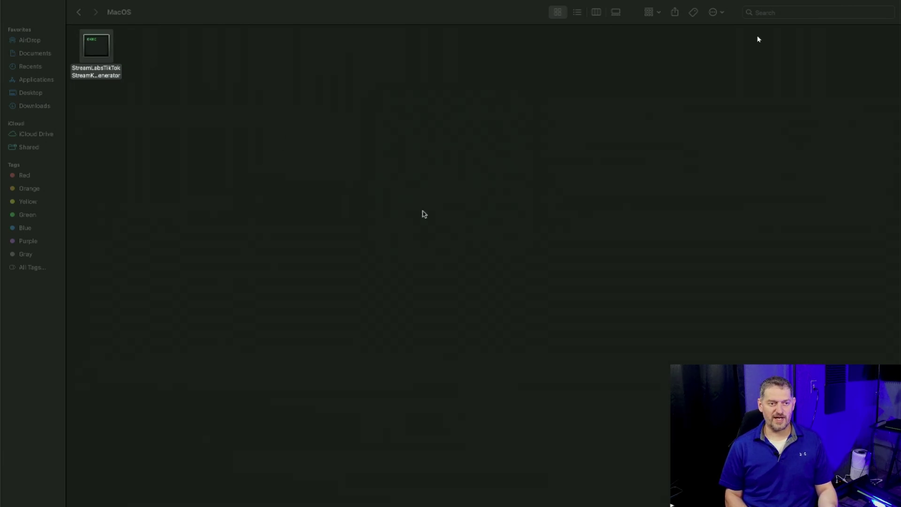
# In Terminal, list the home folder, then cd into desktop and list its files.
pyautogui.click(207, 146)
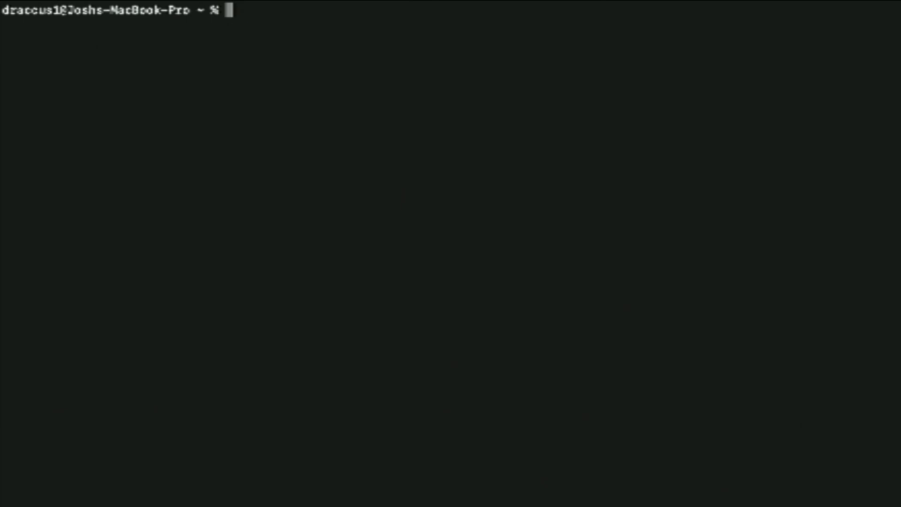
pyautogui.write('ls')
pyautogui.press('Return')
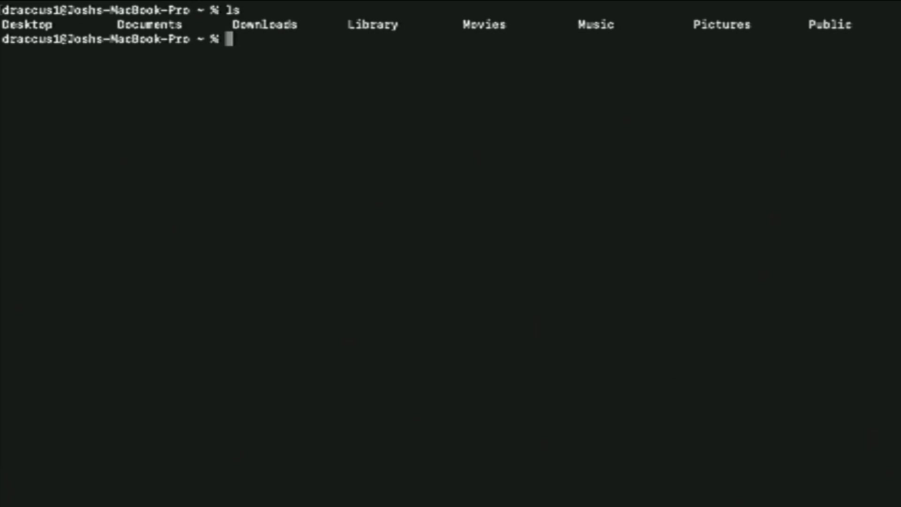
pyautogui.write('cd desktop')
pyautogui.press('Return')
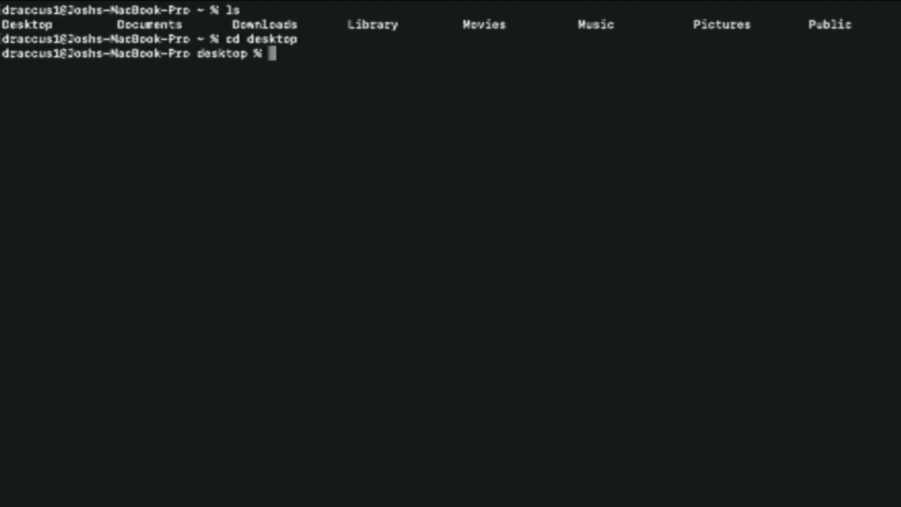
pyautogui.write('ls')
pyautogui.press('Return')
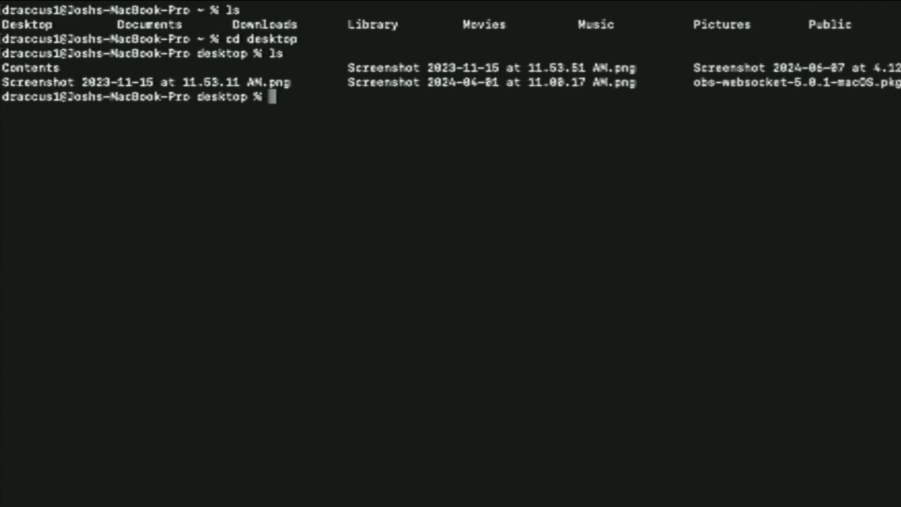
# Change into contents, then macos, listing each to reveal StreamLabsTikTokStreamKeyGenerator.
pyautogui.write('cd contents')
pyautogui.press('Return')
pyautogui.write('ls')
pyautogui.press('Return')
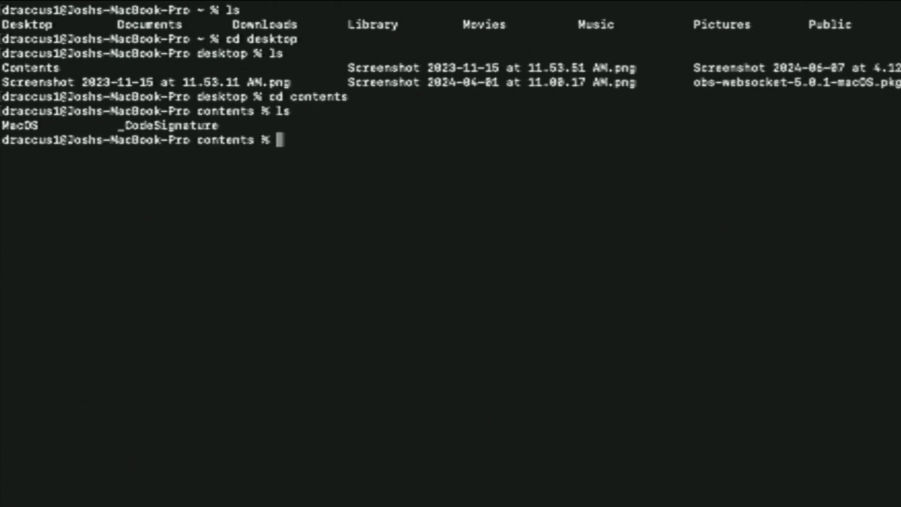
pyautogui.write('cd macos')
pyautogui.press('Return')
pyautogui.write('ls')
pyautogui.press('Return')
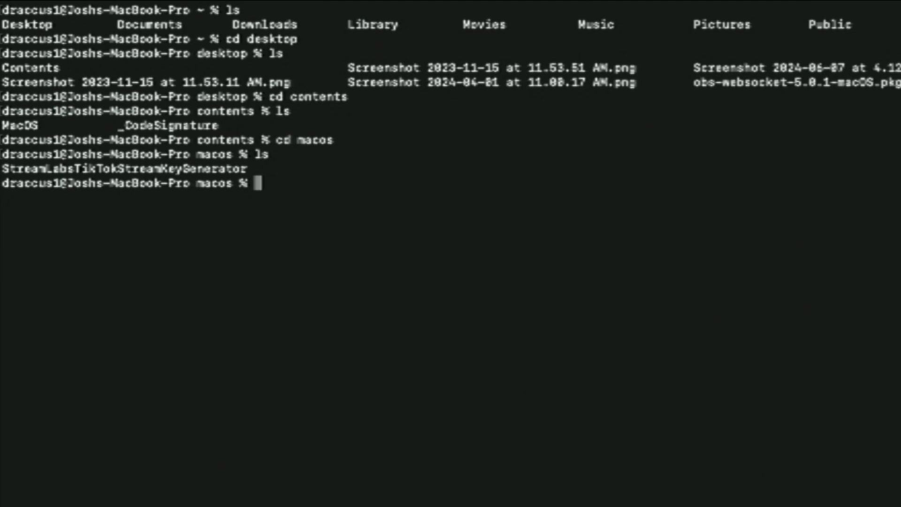
# Run xattr on streamlabstiktokstreamkeygenerator to show its com.apple.quarantine attribute.
pyautogui.write('xattr')
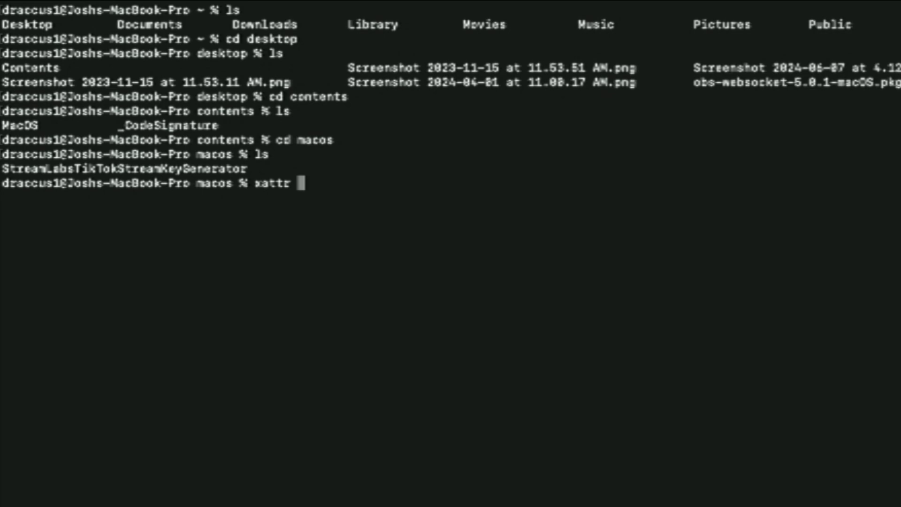
pyautogui.write('streamlab')
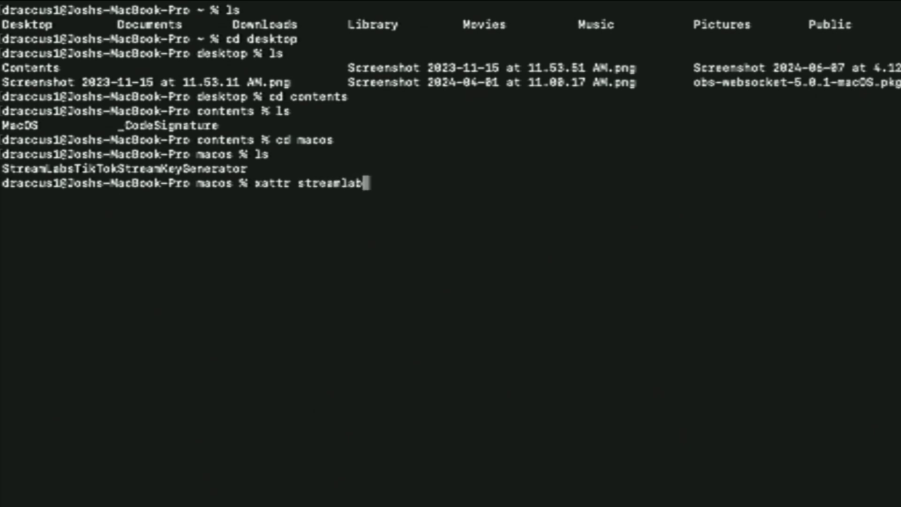
pyautogui.write('stiktokstreamkey')
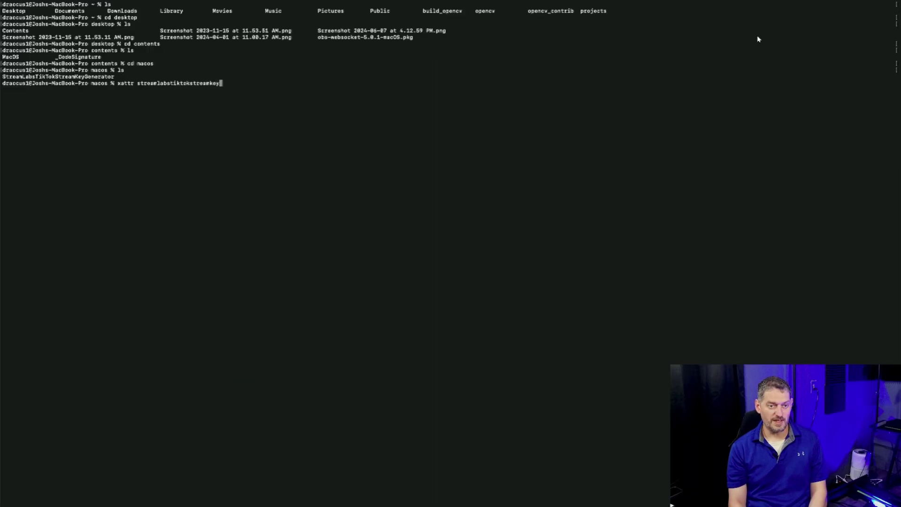
pyautogui.write('generator')
pyautogui.press('Return')
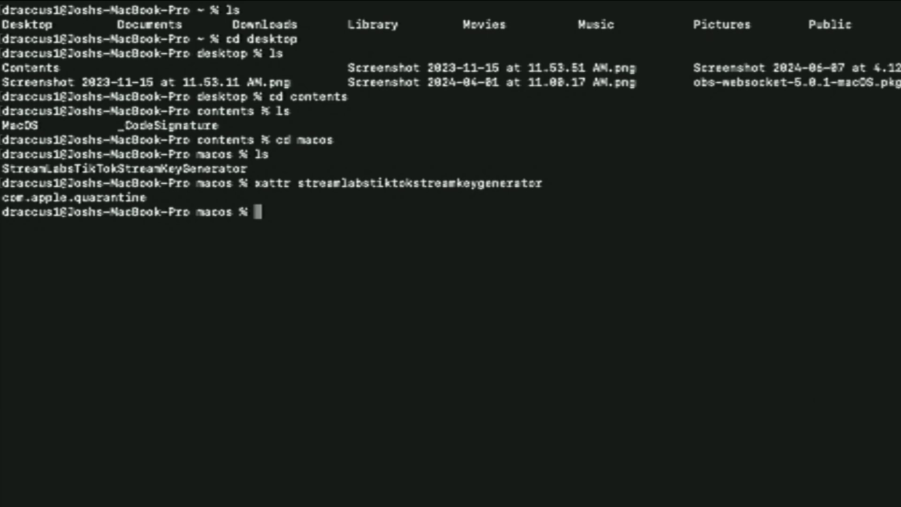
# Run xattr -c on the file to clear its attributes, then recall the command to verify.
pyautogui.press('Up')
pyautogui.press('Left')
pyautogui.press('Left')
pyautogui.press('Left')
pyautogui.press('Left')
pyautogui.press('Left')
pyautogui.press('Left')
pyautogui.press('Left')
pyautogui.press('Left')
pyautogui.press('Left')
pyautogui.press('Left')
pyautogui.press('Left')
pyautogui.press('Left')
pyautogui.press('Left')
pyautogui.press('Left')
pyautogui.press('Left')
pyautogui.press('Left')
pyautogui.press('Left')
pyautogui.press('Left')
pyautogui.press('Left')
pyautogui.press('Left')
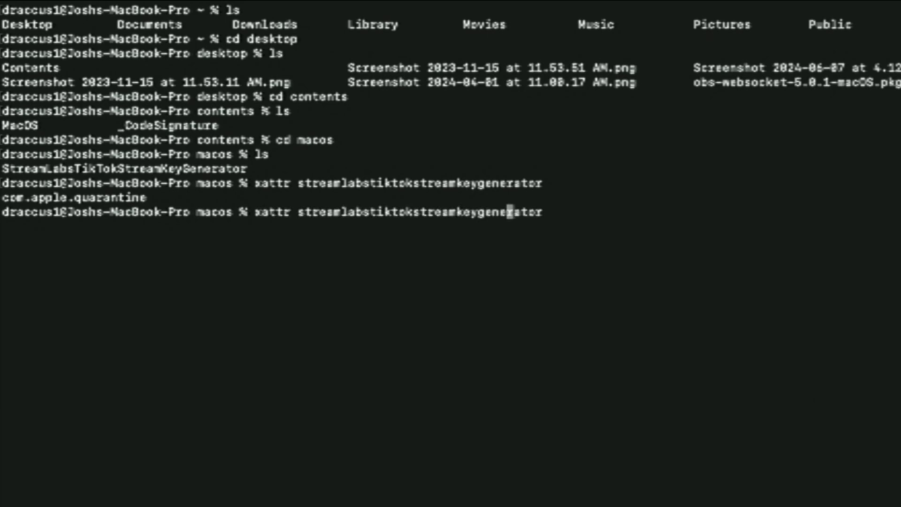
pyautogui.write('-c')
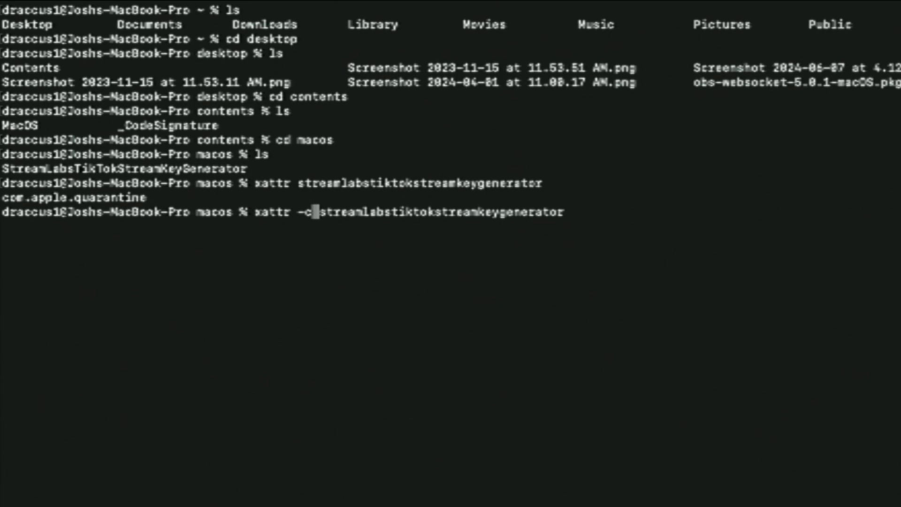
pyautogui.press('Return')
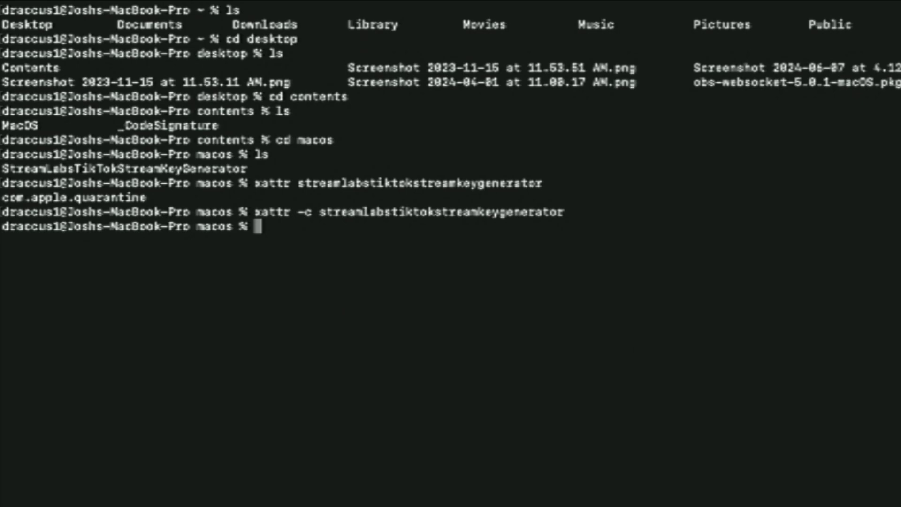
pyautogui.press('Up')
pyautogui.press('Left')
pyautogui.press('Left')
pyautogui.press('Left')
pyautogui.press('Left')
pyautogui.press('Left')
pyautogui.press('Left')
pyautogui.press('Left')
pyautogui.press('Left')
pyautogui.press('Left')
pyautogui.press('Left')
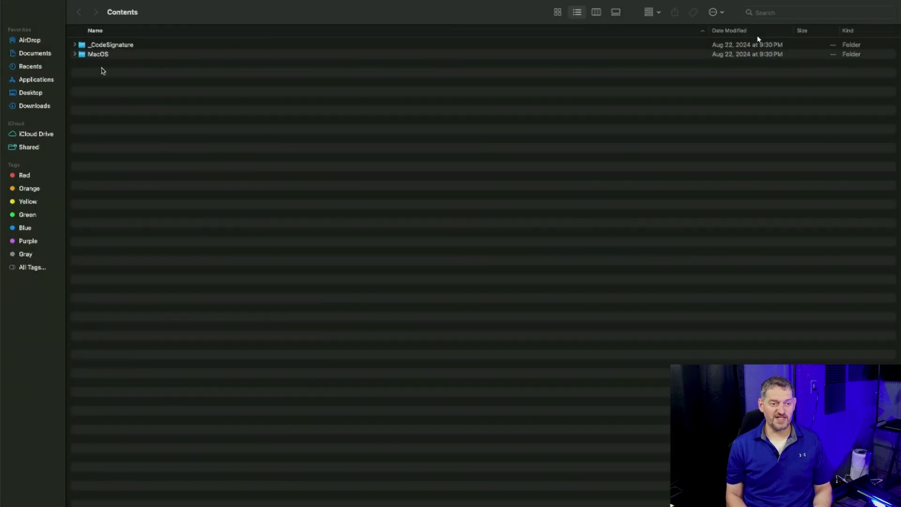
# Expand the MacOS folder in list view and launch StreamLabsTikTokStreamKeyGenerator, opening its main window.
pyautogui.click(77, 56)
pyautogui.click(75, 55)
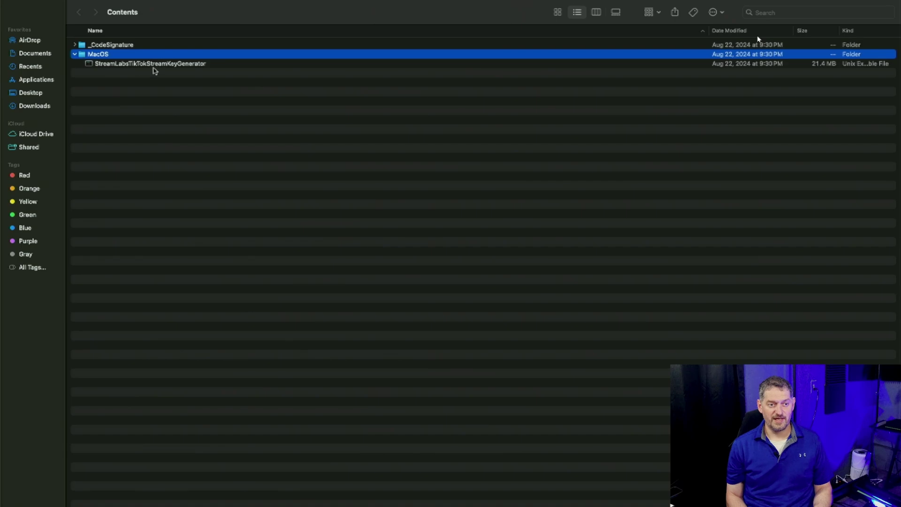
pyautogui.doubleClick(154, 64)
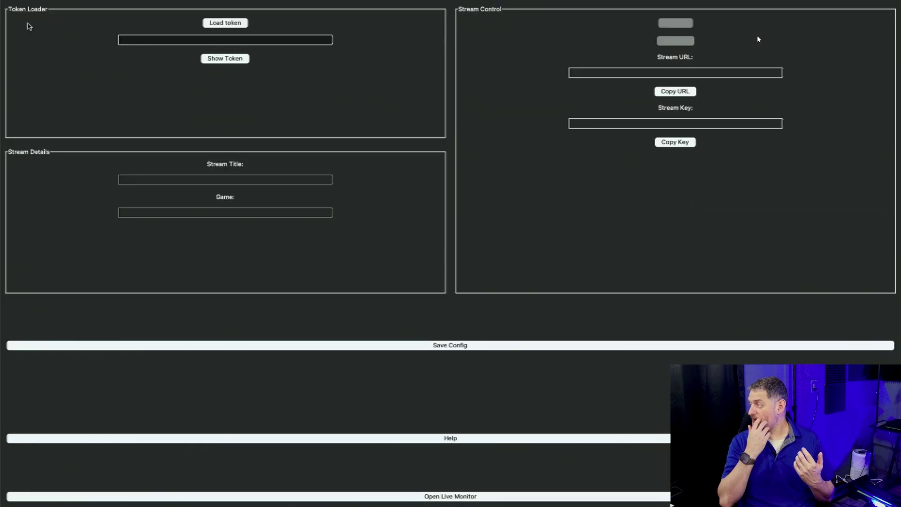